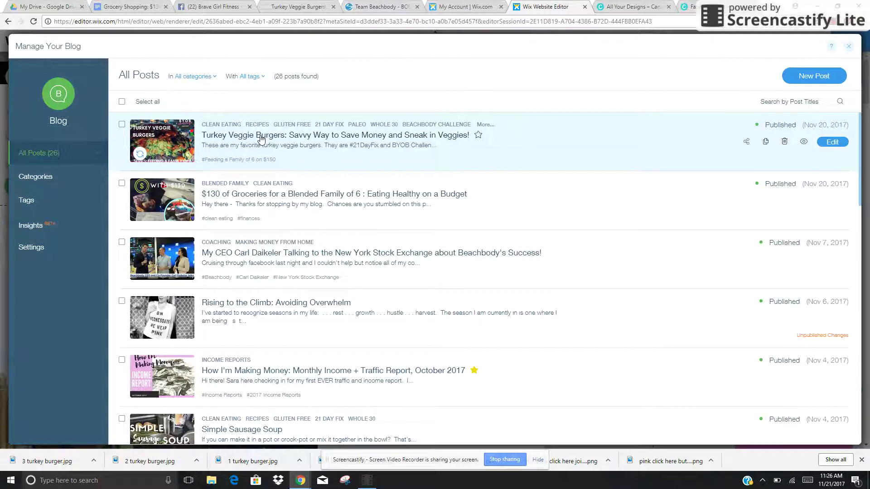
# Open the 'Turkey Veggie Burgers' post from the All Posts list in the post editor
pyautogui.click(261, 138)
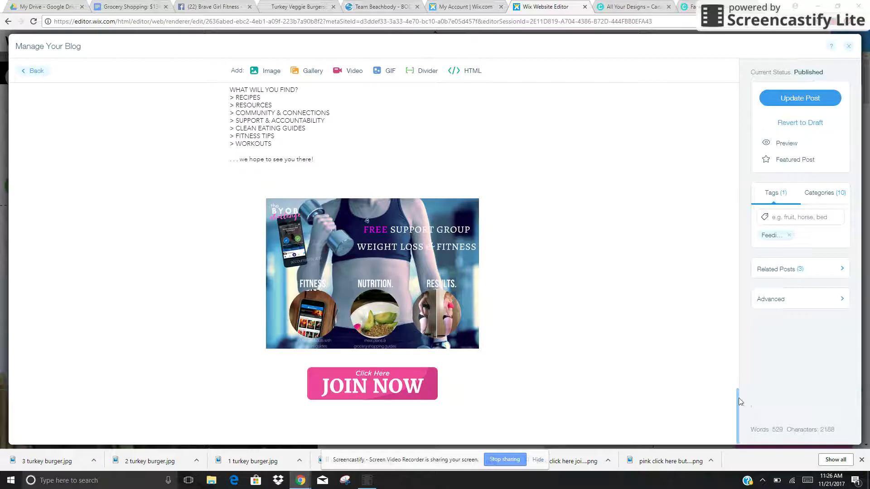
pyautogui.moveTo(738, 398); pyautogui.dragTo(740, 80)
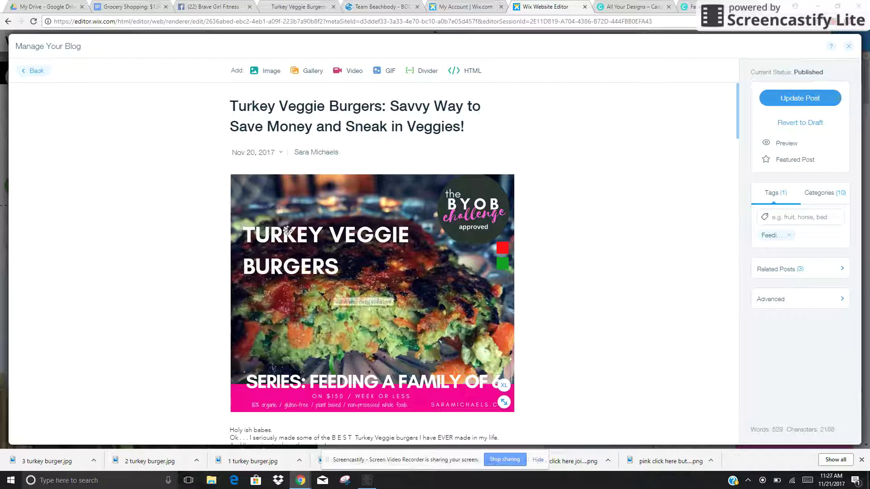
# Select the full web address of the live Turkey Veggie Burgers page, then return to the editor
pyautogui.click(292, 6)
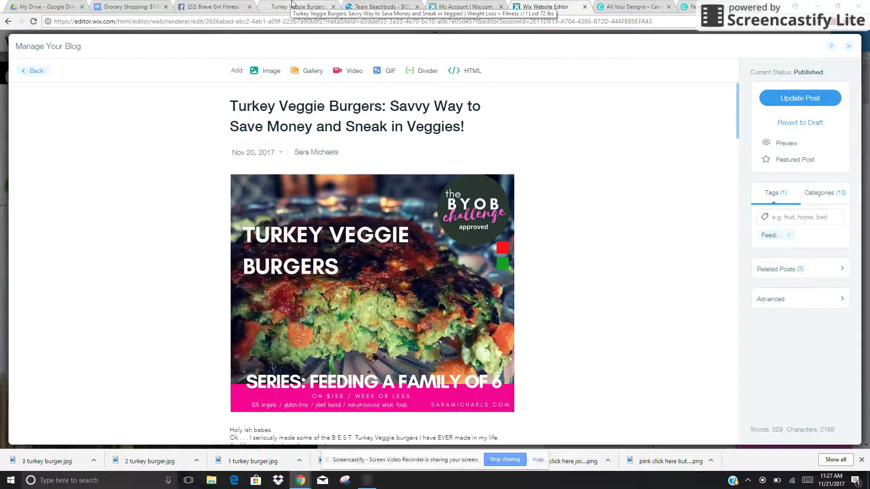
pyautogui.click(270, 22)
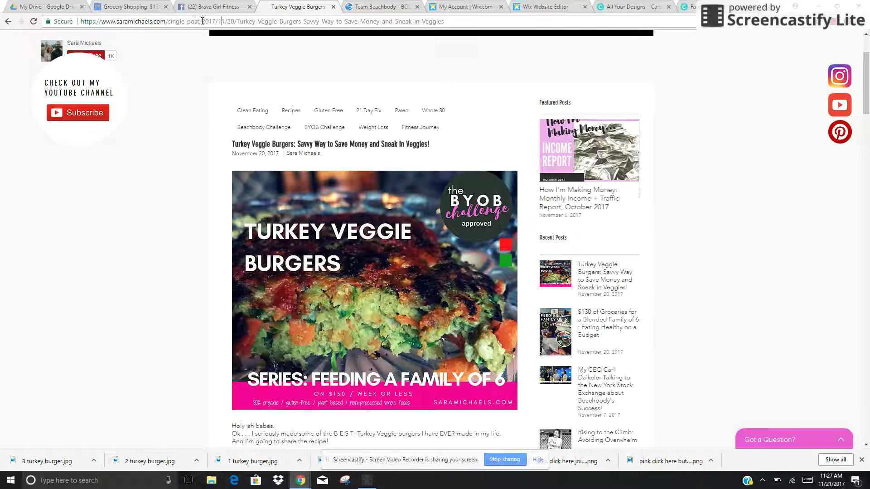
pyautogui.moveTo(202, 21); pyautogui.dragTo(448, 35)
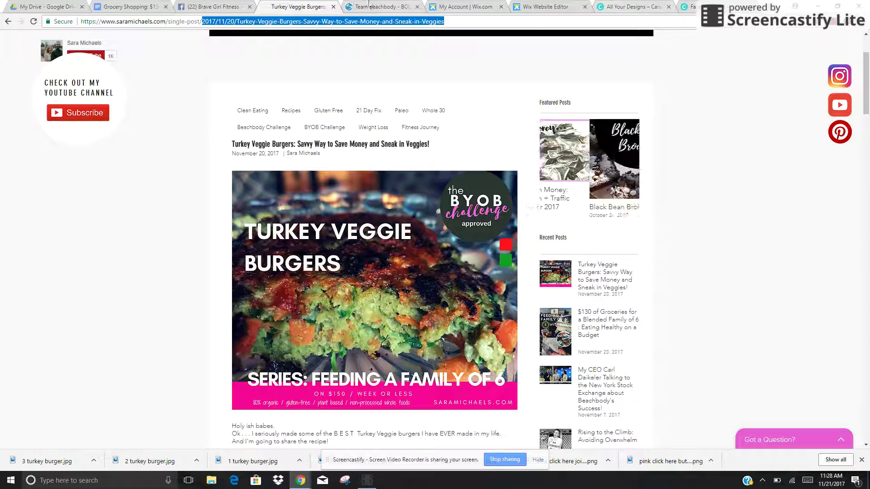
pyautogui.doubleClick(312, 21)
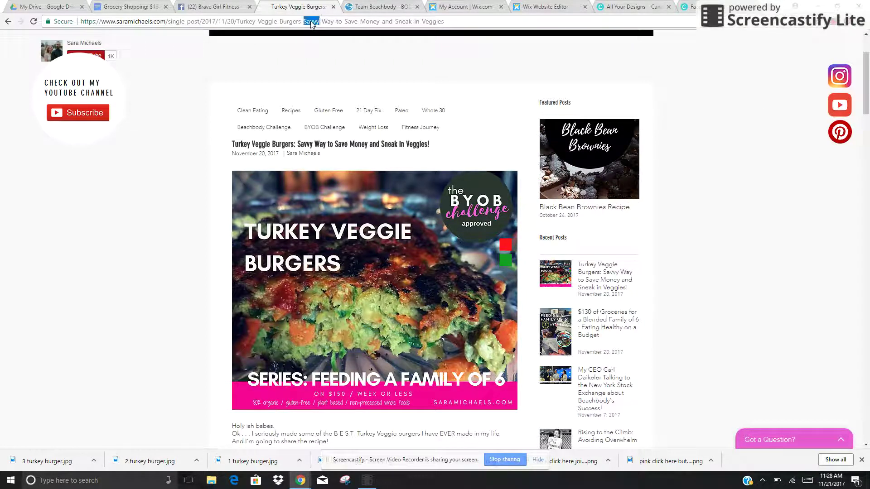
pyautogui.hotkey('ctrl', 'a')
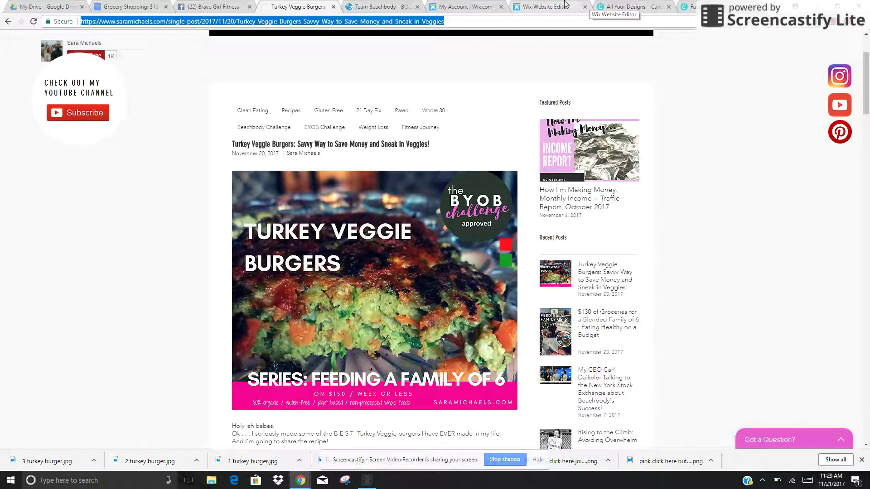
pyautogui.click(589, 5)
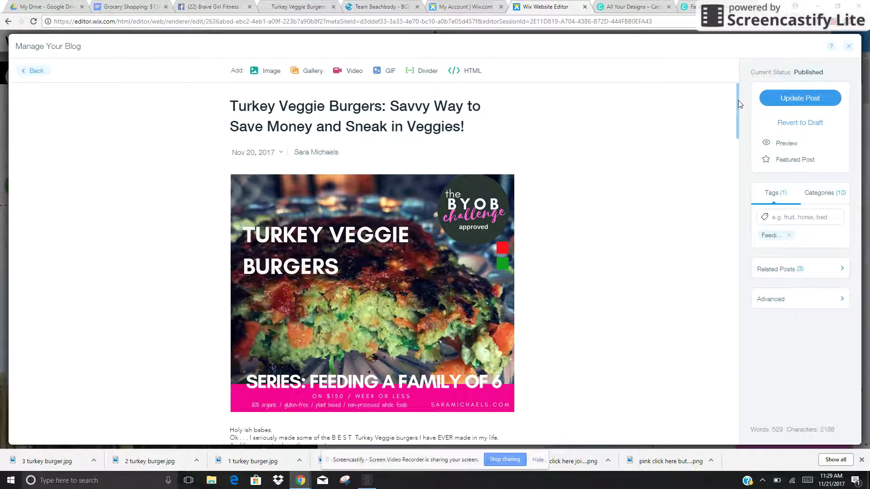
# Link the Turkey Veggie Burgers header image to the live post's web address
pyautogui.scroll(-6, 738, 100)
pyautogui.scroll(5, 737, 100)
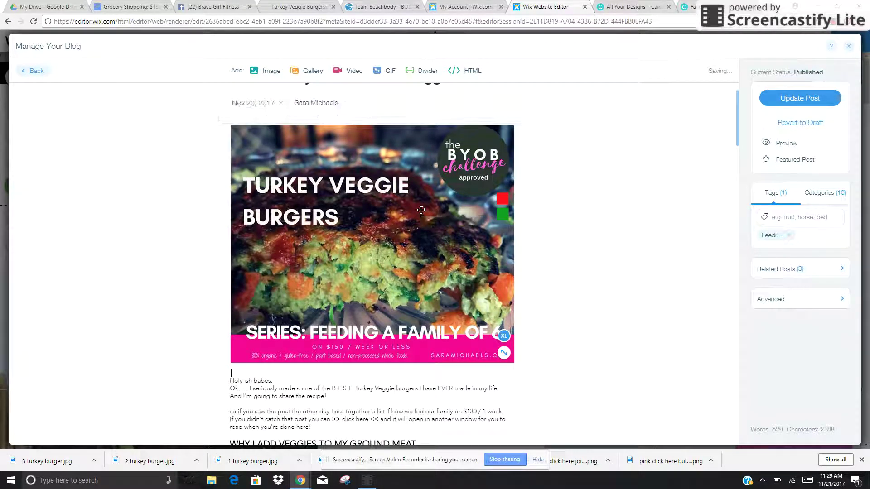
pyautogui.click(449, 146)
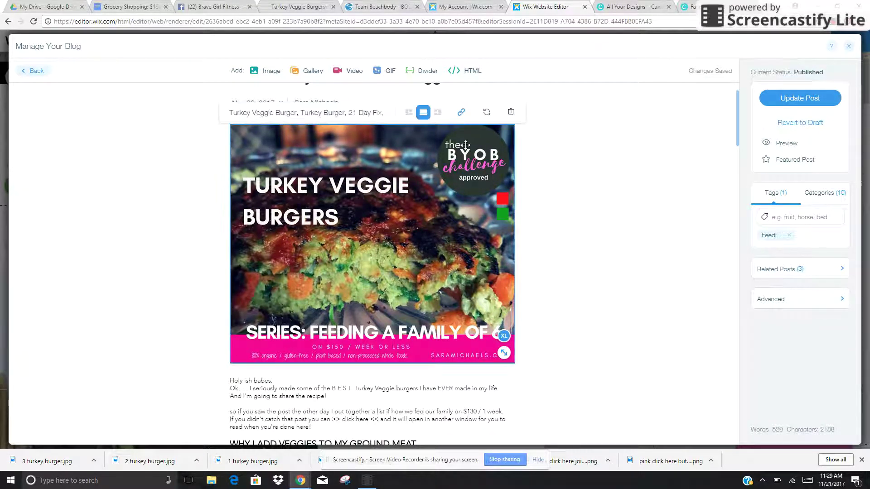
pyautogui.click(461, 113)
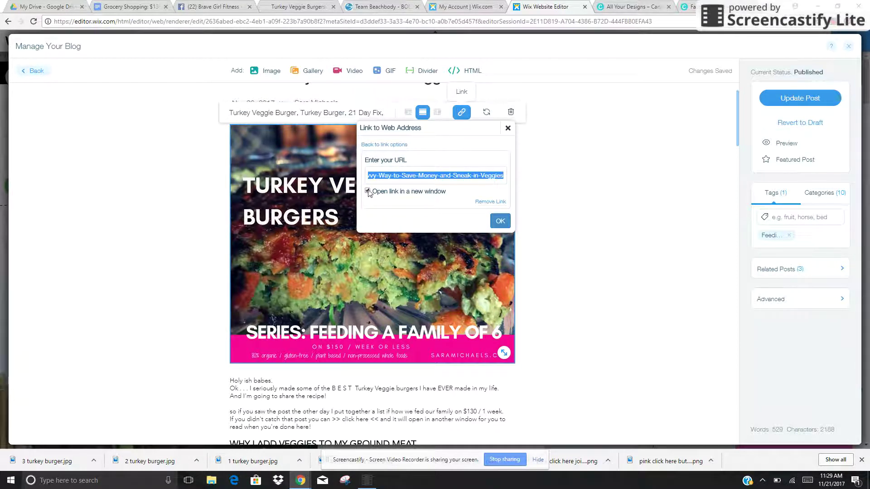
pyautogui.click(400, 175)
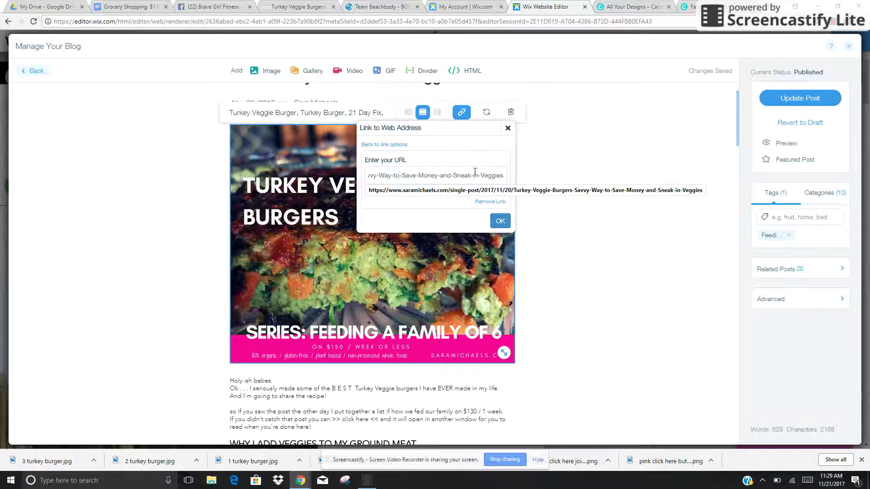
pyautogui.click(499, 221)
pyautogui.moveTo(740, 110); pyautogui.dragTo(733, 330)
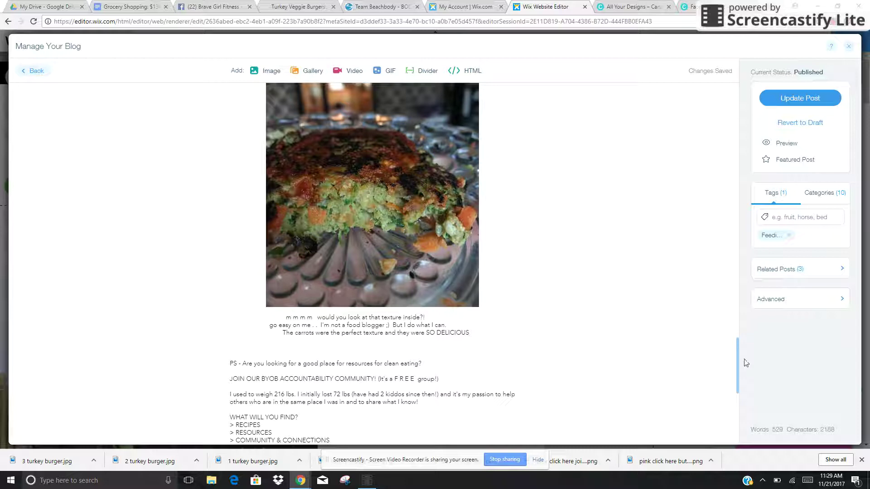
pyautogui.moveTo(742, 362); pyautogui.dragTo(740, 365)
pyautogui.scroll(-7, 741, 365)
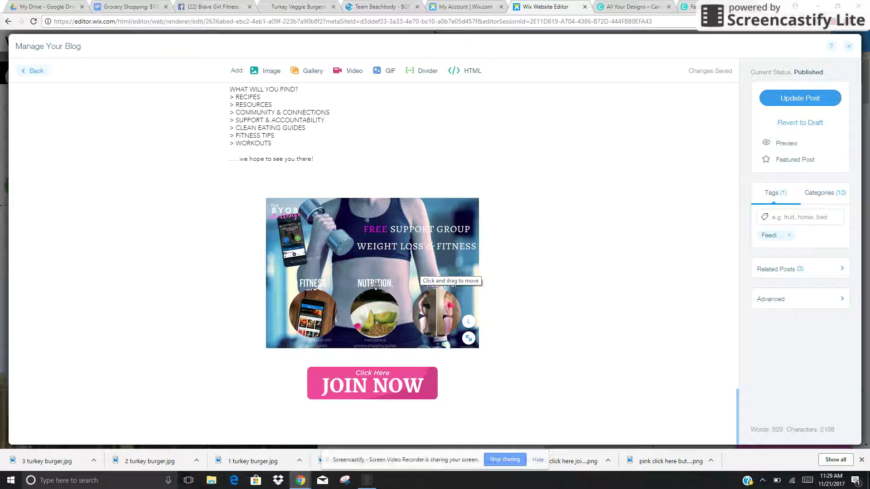
# Give the support-group banner image alt text like 'Weight Watchers', 'postpartum weight loss', '#BeachbodyCoach' and '#weightloss'
pyautogui.click(416, 221)
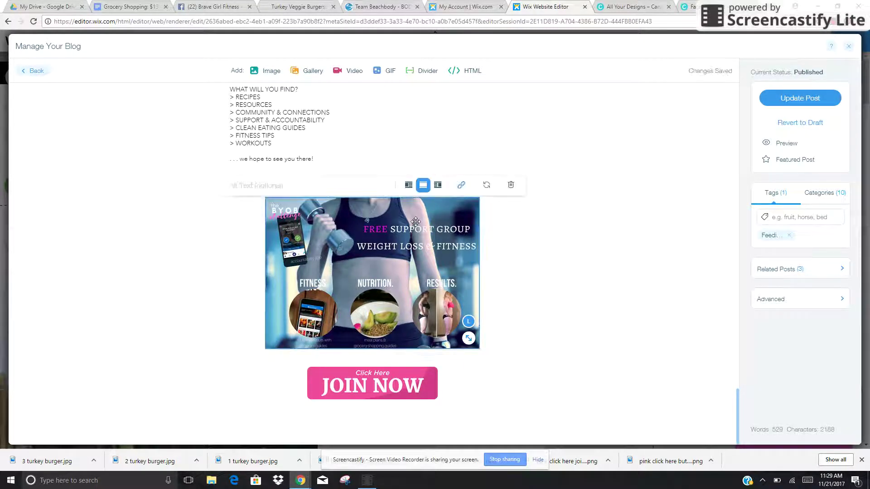
pyautogui.click(461, 185)
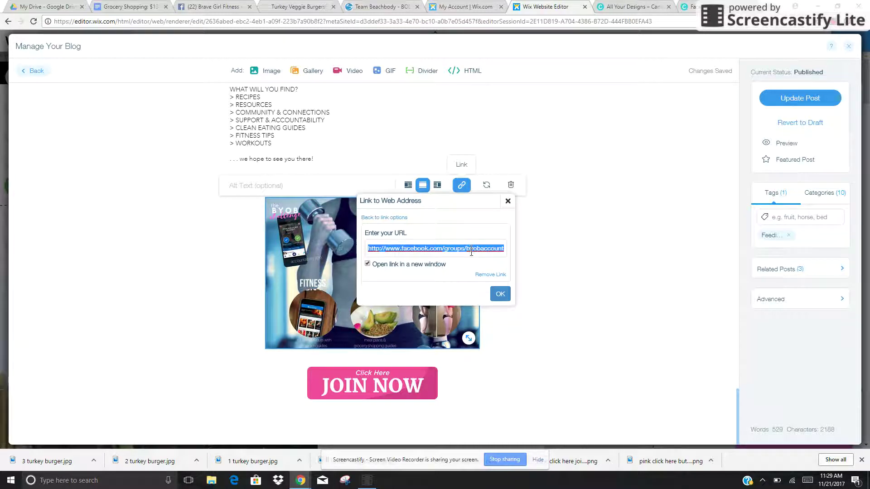
pyautogui.click(326, 188)
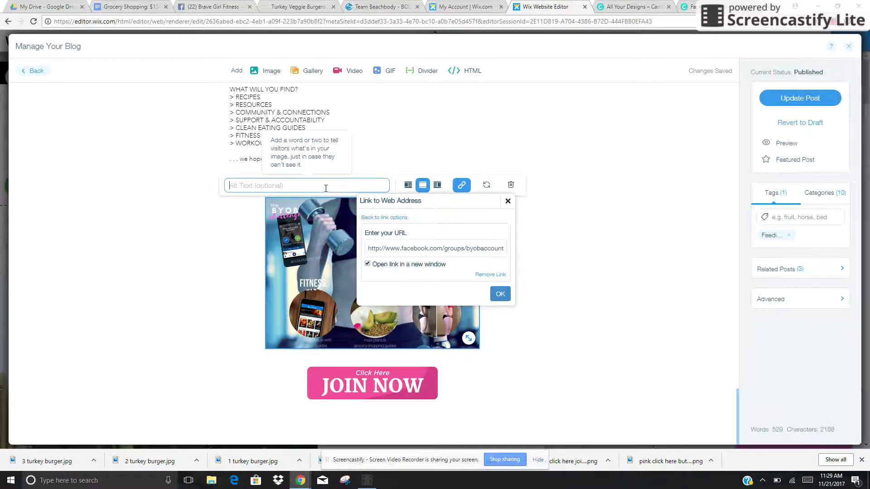
pyautogui.write('Wei')
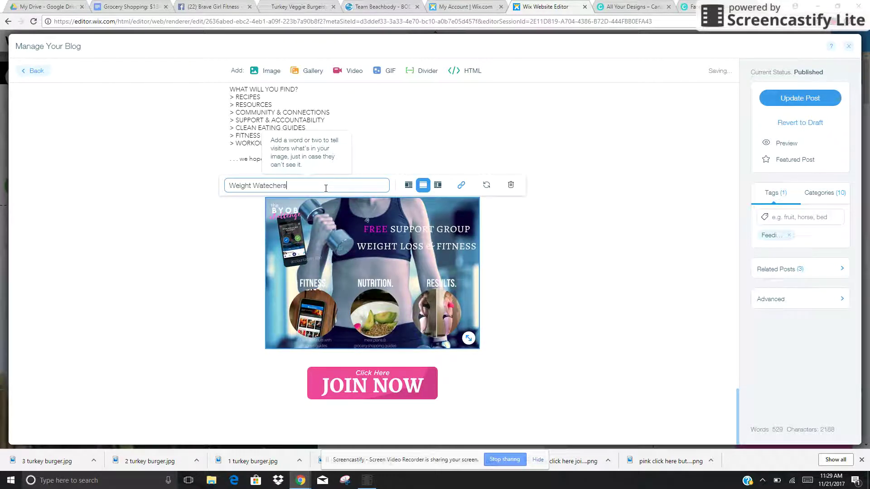
pyautogui.write('ght Watchers')
pyautogui.write('bikini ')
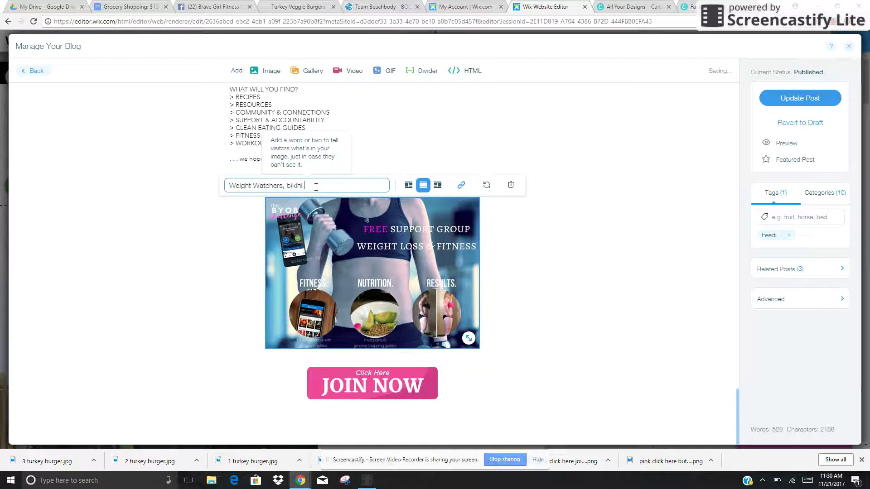
pyautogui.write('Body')
pyautogui.write(' Mommy')
pyautogui.write(', Slimdown with Sara, ')
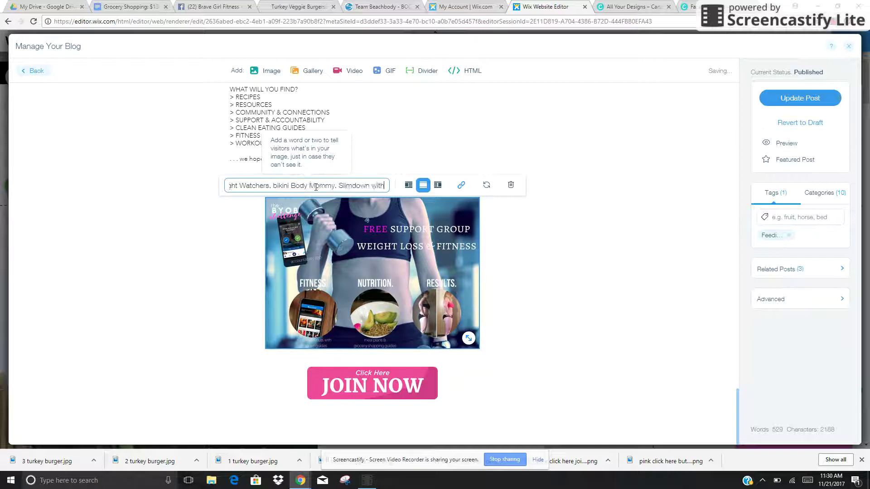
pyautogui.write('L')
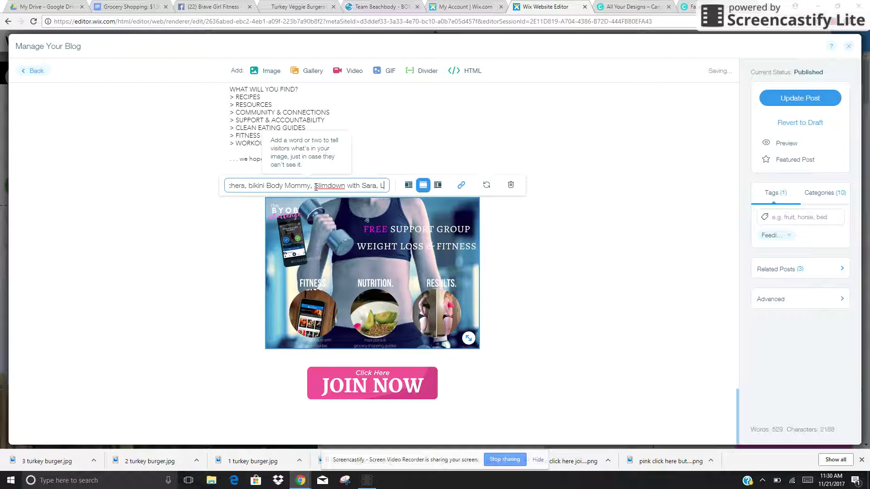
pyautogui.write('ose weig')
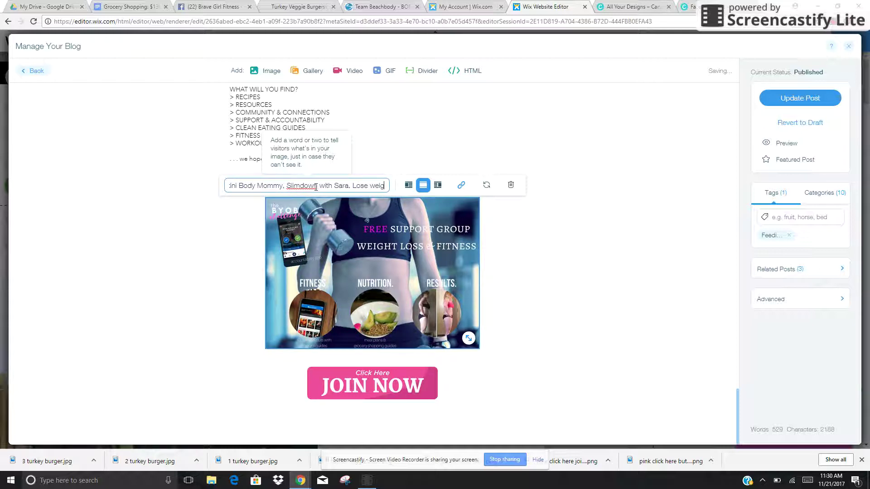
pyautogui.write('ht after baby, ')
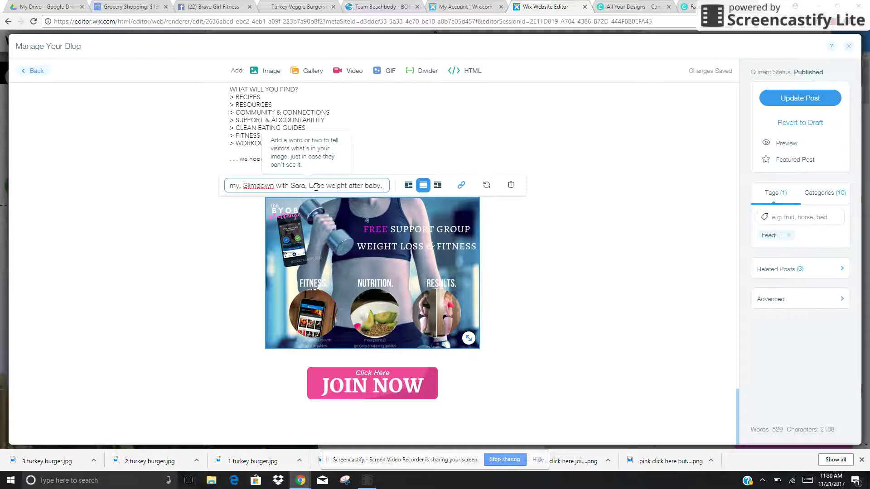
pyautogui.write('postpartum ')
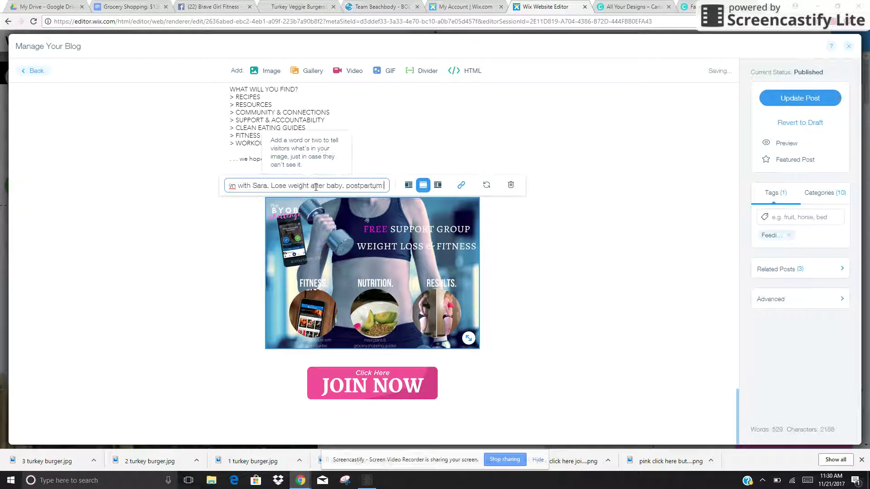
pyautogui.write('weight loss, body after baby')
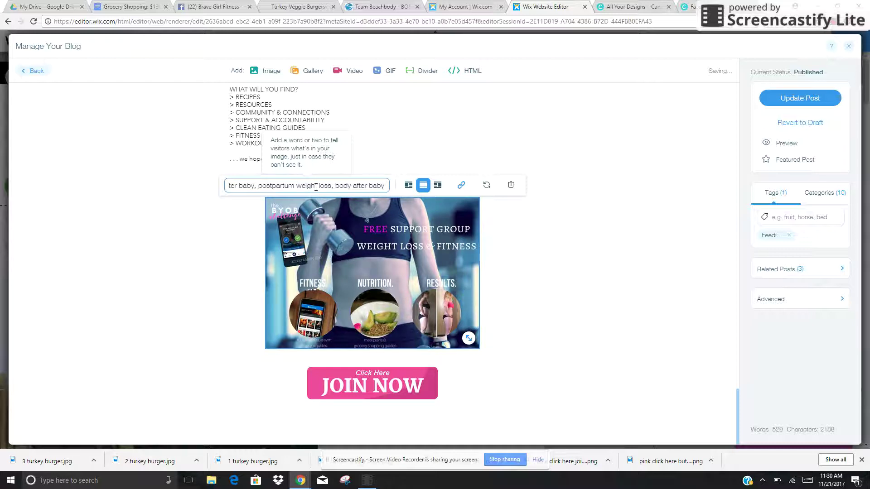
pyautogui.write(', www.a')
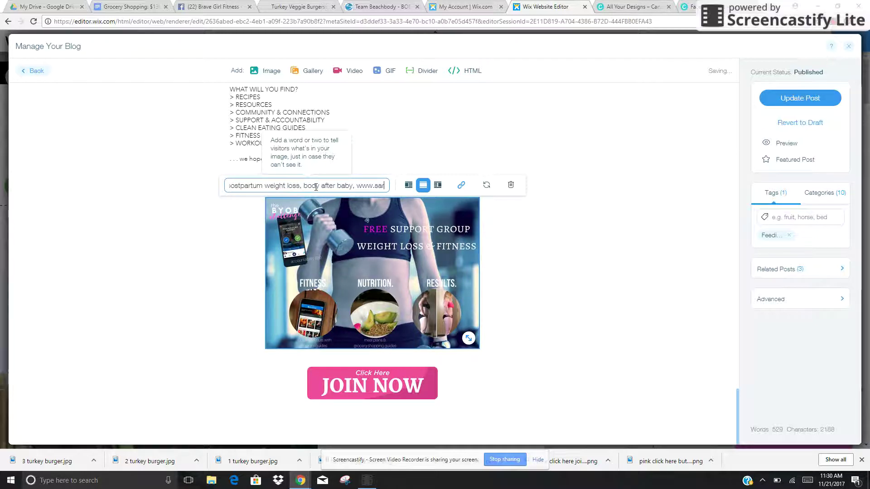
pyautogui.write('ramichaels.com #SaraMichaels #Beco')
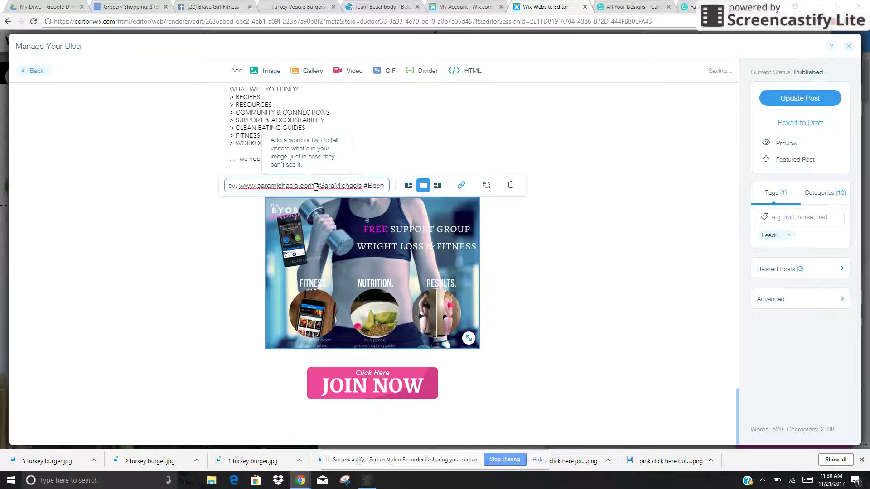
pyautogui.press('BackSpace')
pyautogui.press('BackSpace')
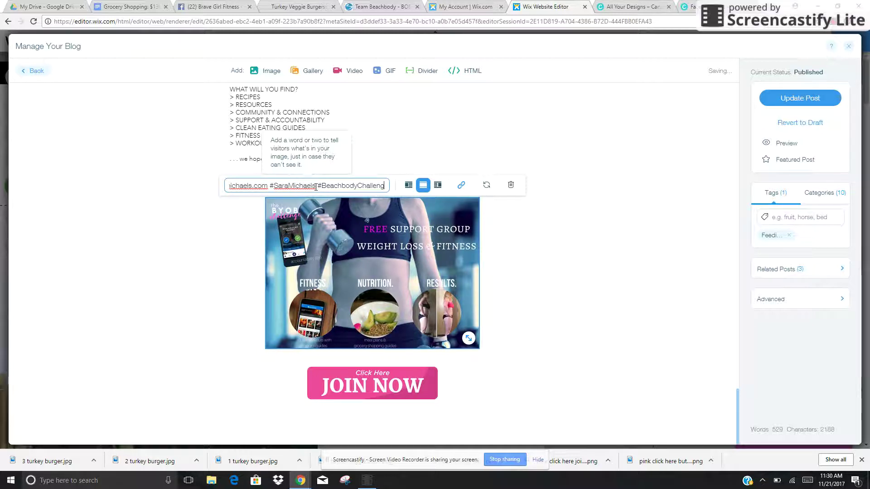
pyautogui.write('#BeachbodyCoa')
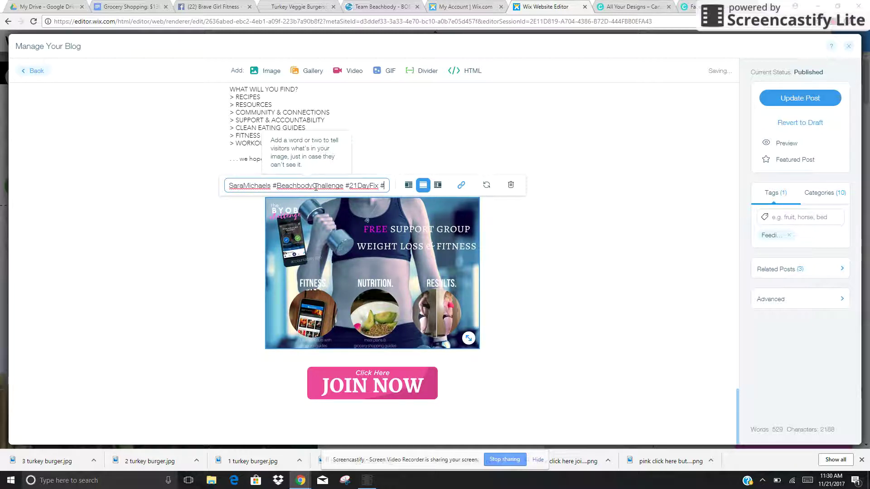
pyautogui.write('ch ')
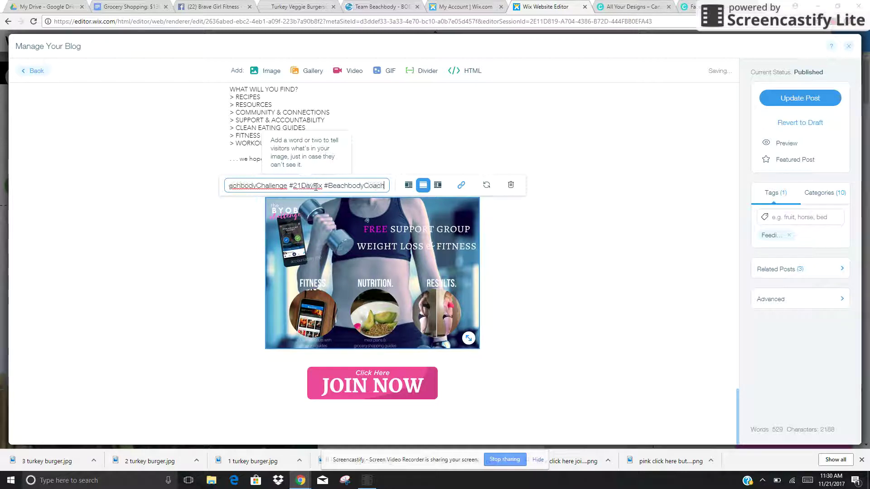
pyautogui.write('#Bo')
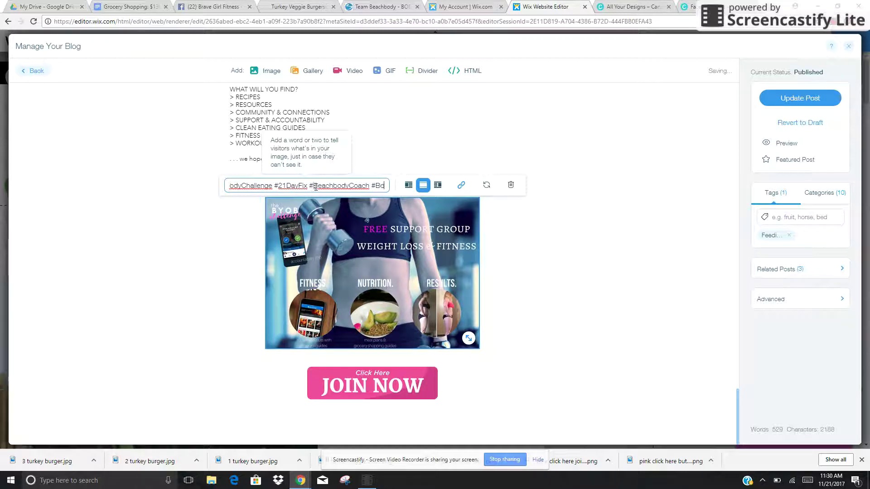
pyautogui.write('mbhsellCh')
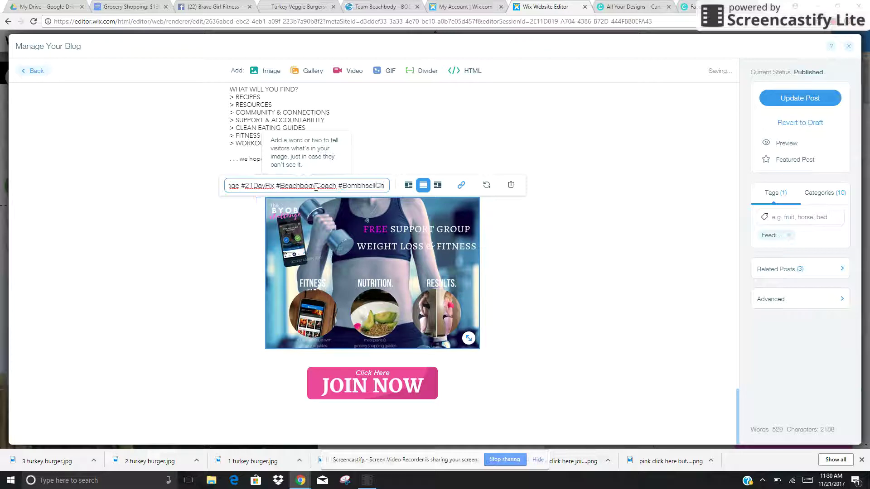
pyautogui.write('allenge #')
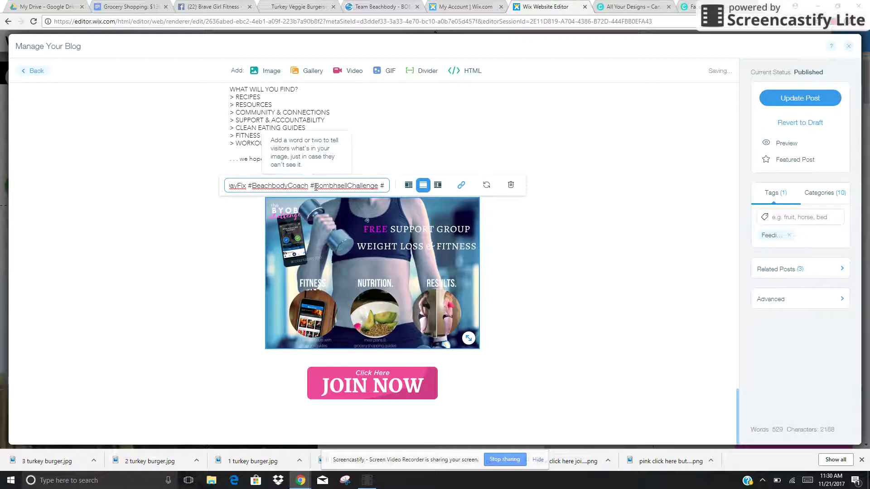
pyautogui.write('w')
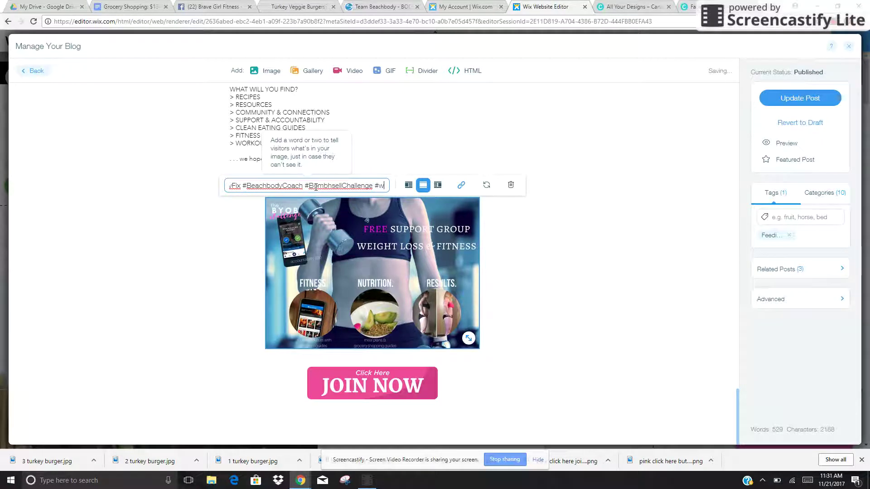
pyautogui.write('eightloss')
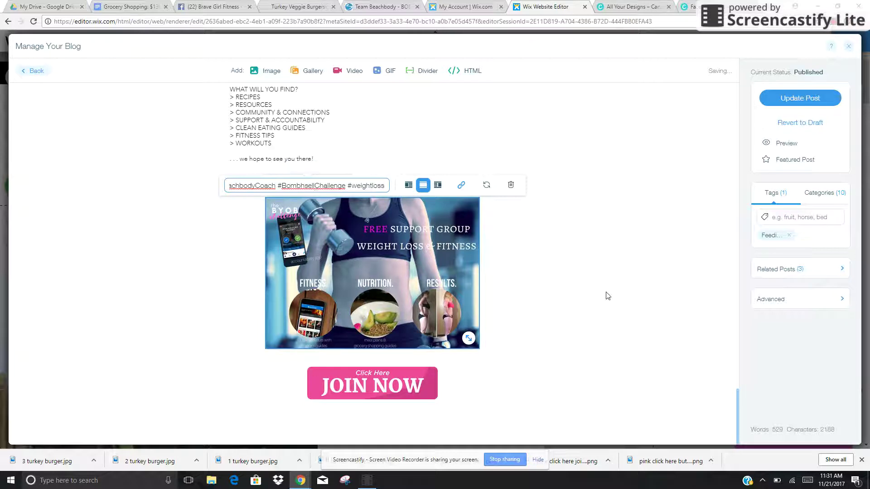
pyautogui.click(582, 295)
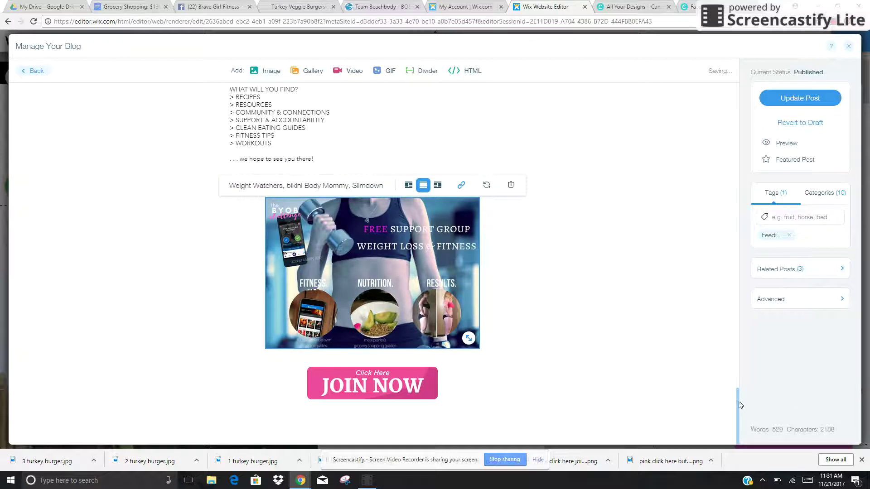
# Scroll down the post and select the recipe photo slideshow gallery
pyautogui.moveTo(740, 405); pyautogui.dragTo(742, 104)
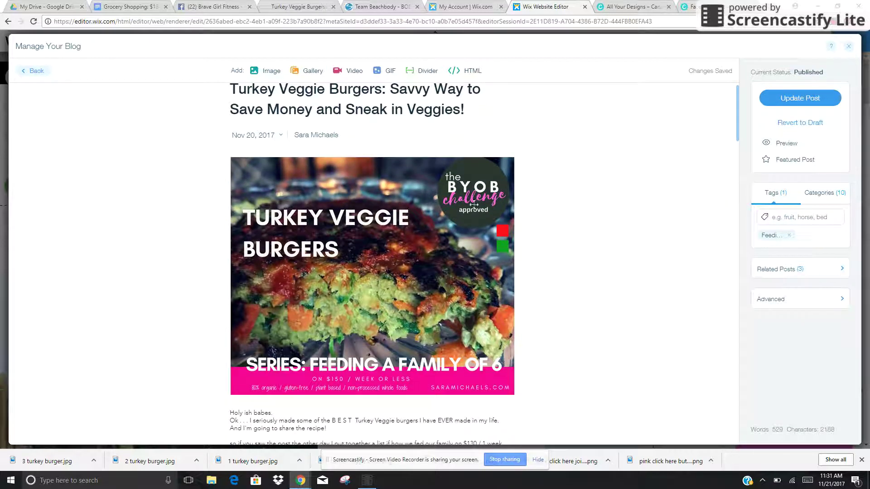
pyautogui.click(413, 223)
pyautogui.moveTo(738, 91); pyautogui.dragTo(740, 263)
pyautogui.click(449, 237)
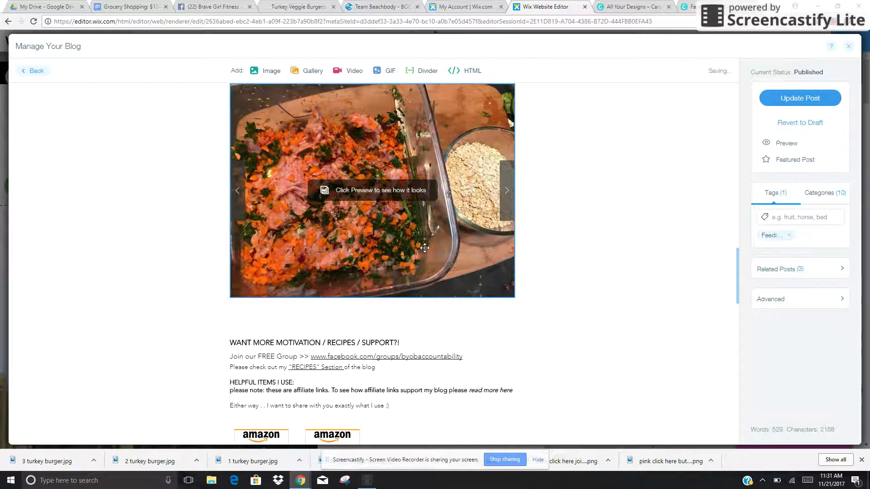
pyautogui.click(425, 248)
# Open the gallery's photo organizer and copy the first photo's recipe description
pyautogui.doubleClick(425, 247)
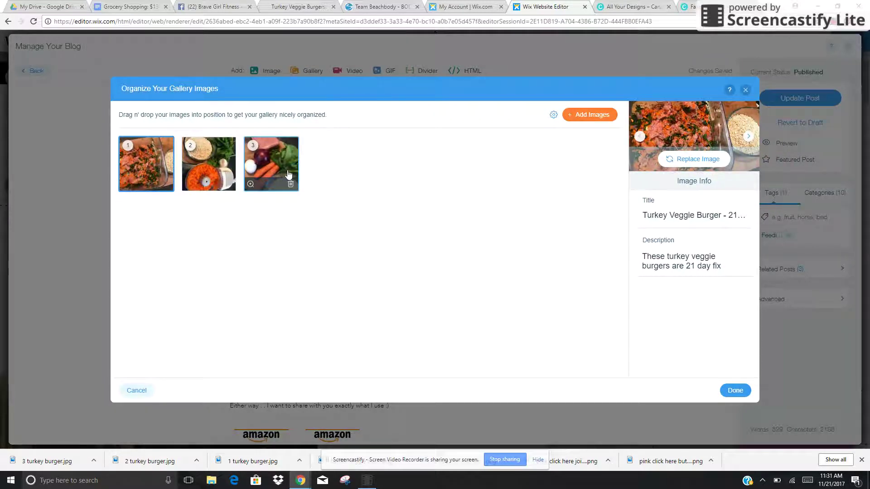
pyautogui.click(652, 220)
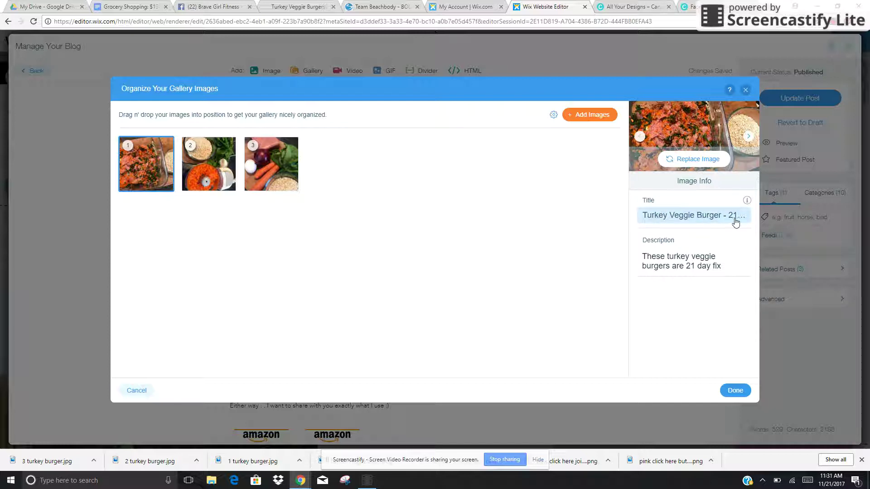
pyautogui.click(210, 163)
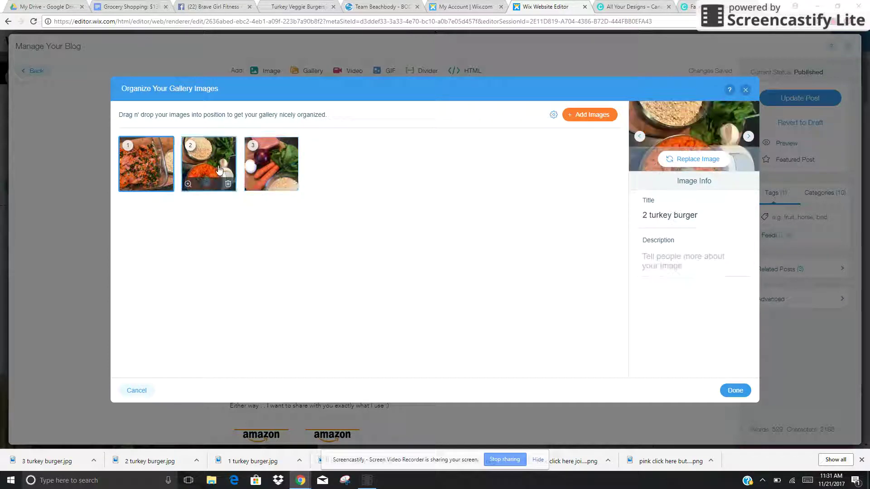
pyautogui.click(273, 170)
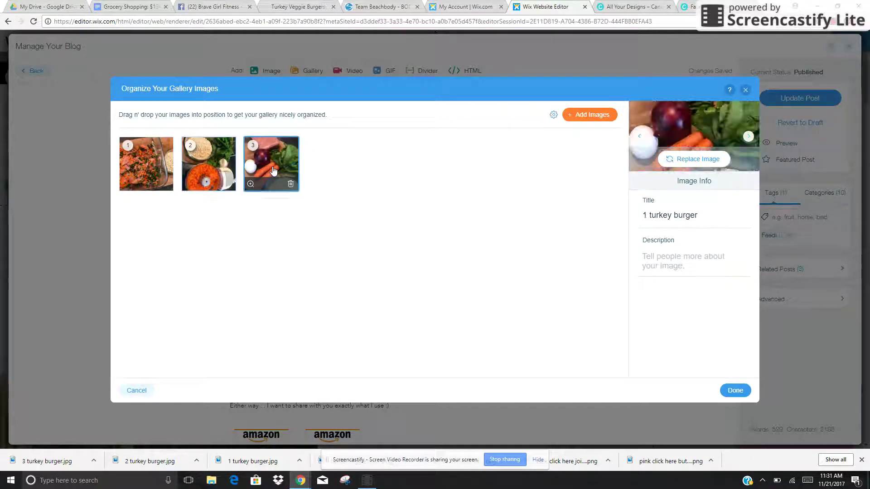
pyautogui.click(209, 163)
pyautogui.click(146, 163)
pyautogui.click(666, 256)
pyautogui.hotkey('ctrl', 'c')
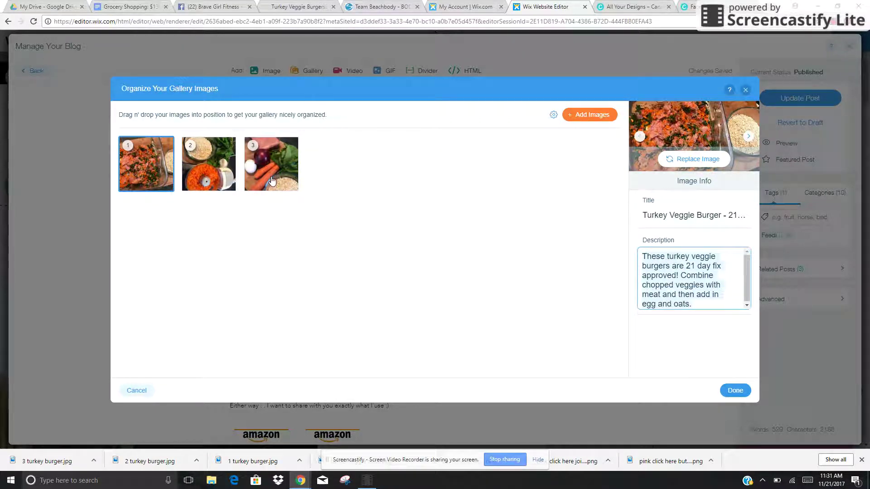
# Paste that description into the second and third photos and save the gallery
pyautogui.click(209, 175)
pyautogui.click(669, 250)
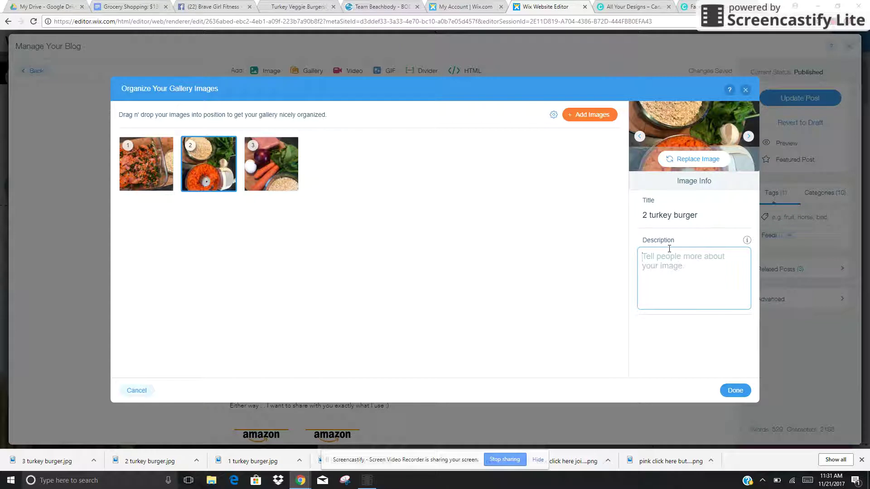
pyautogui.hotkey('ctrl', 'v')
pyautogui.click(271, 163)
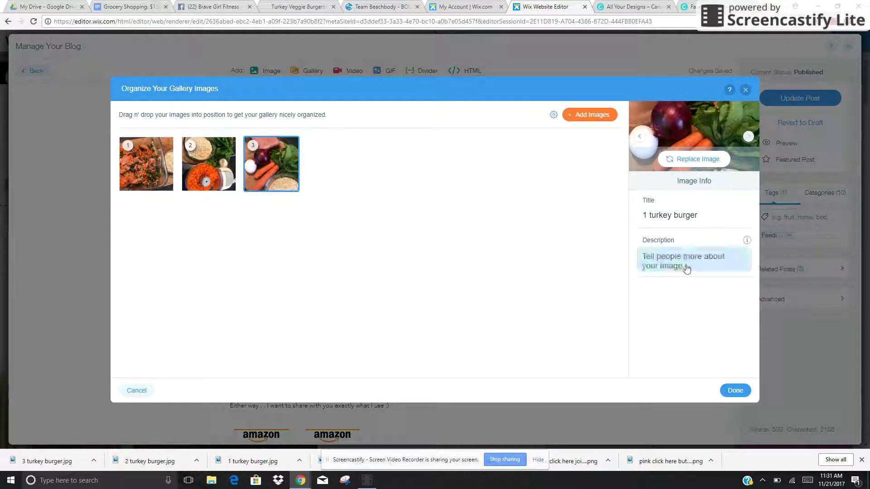
pyautogui.click(684, 266)
pyautogui.hotkey('ctrl', 'v')
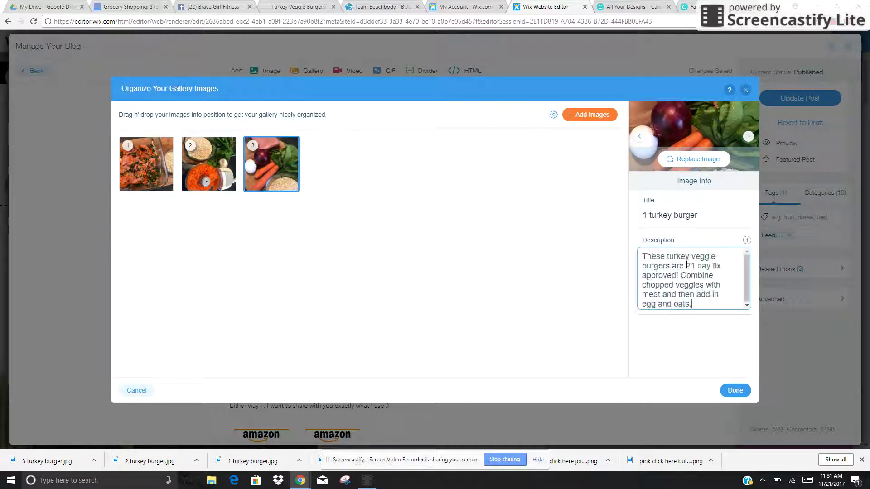
pyautogui.click(736, 389)
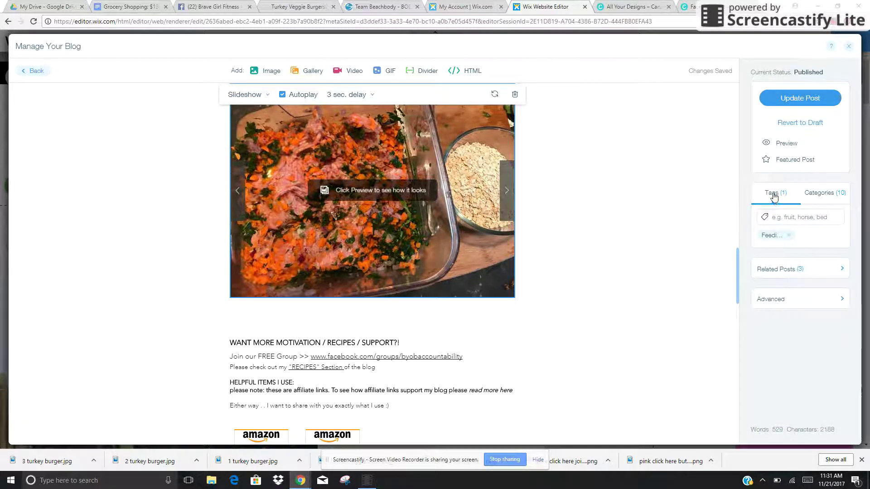
# Review the post's categories and its advanced SEO meta title and description
pyautogui.click(811, 198)
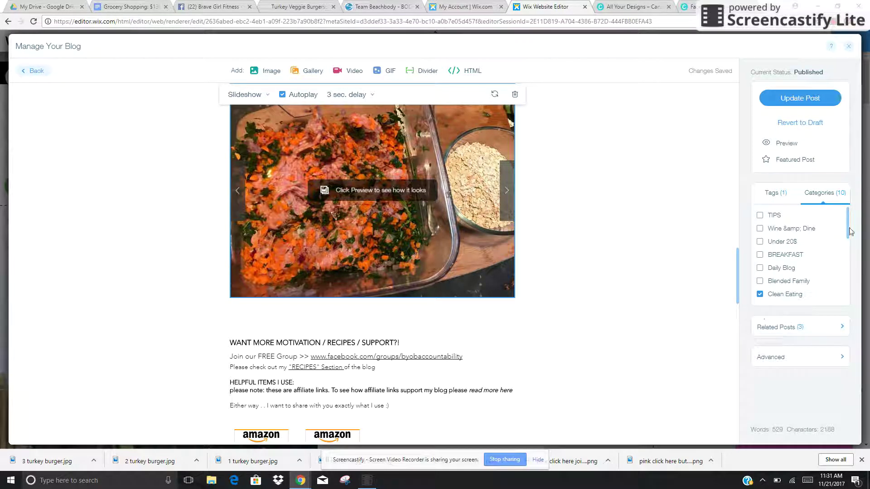
pyautogui.moveTo(848, 228); pyautogui.dragTo(853, 283)
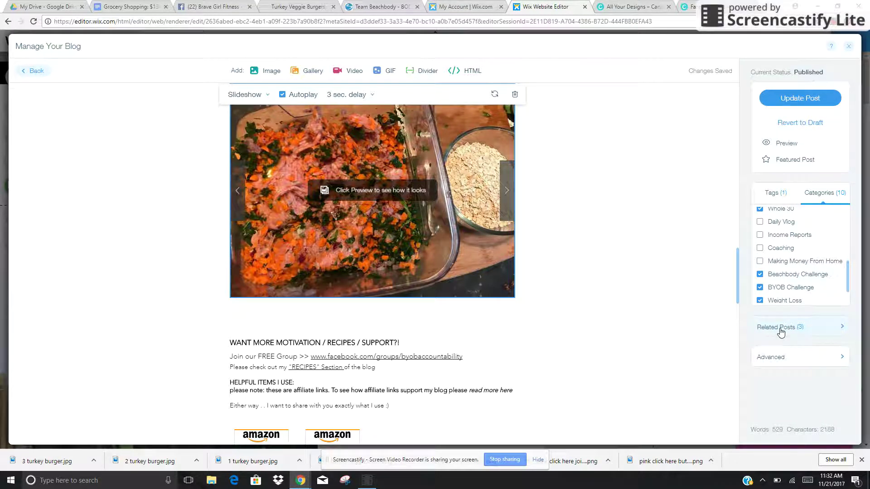
pyautogui.click(782, 357)
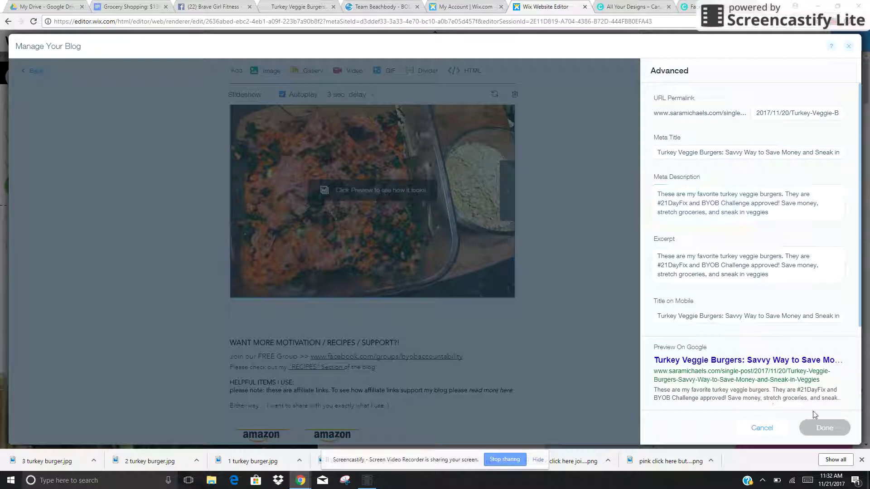
pyautogui.click(601, 288)
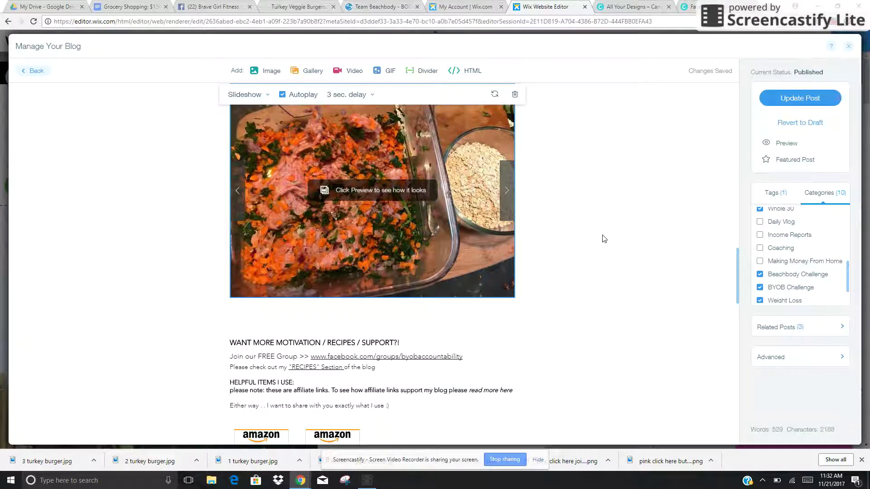
# Update the post, dismiss the share prompt, and view the live page
pyautogui.click(806, 98)
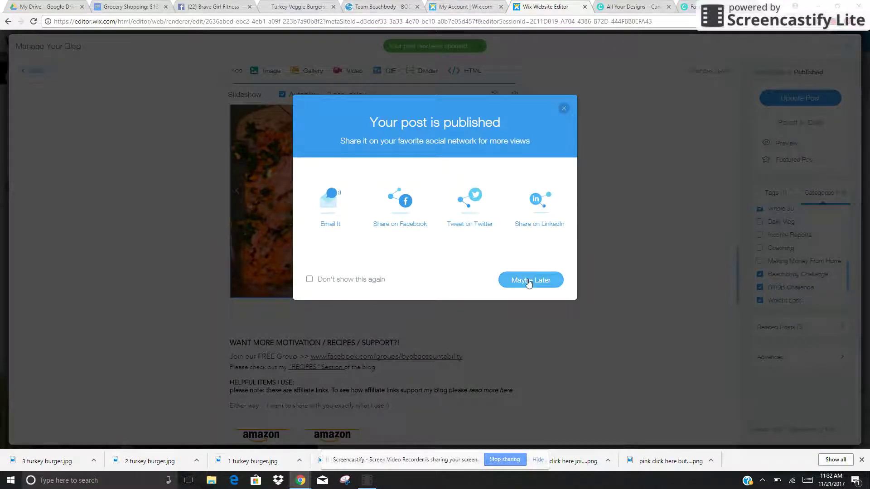
pyautogui.click(528, 281)
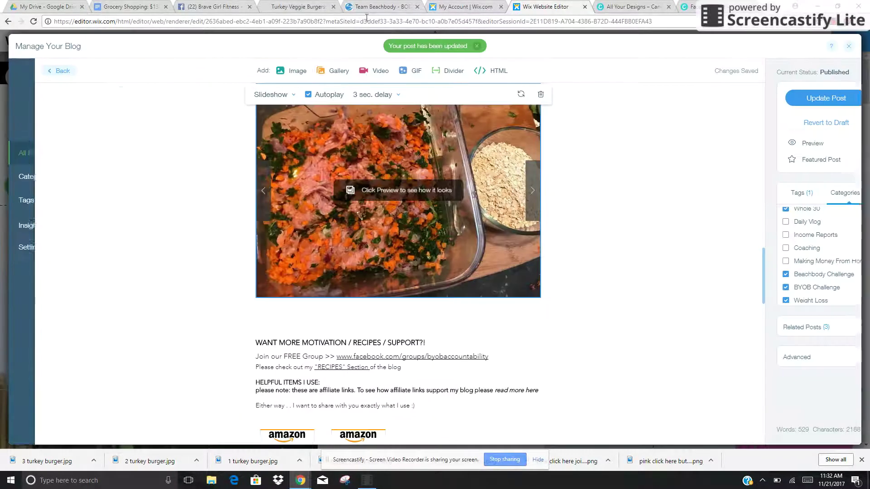
pyautogui.click(299, 6)
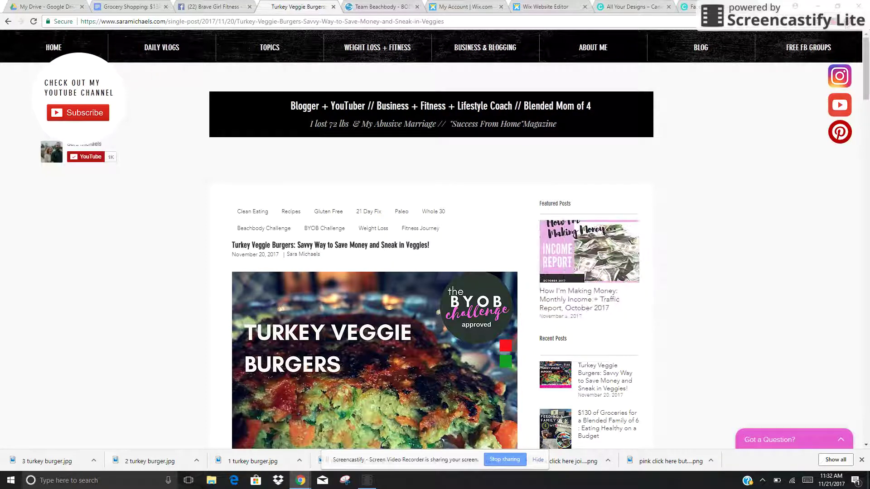
# Pin the turkey burger graphic to Beachbody Challenge, tagged #21DayFix, #FatFlushPhase1 and #FatFlushFoods
pyautogui.click(846, 24)
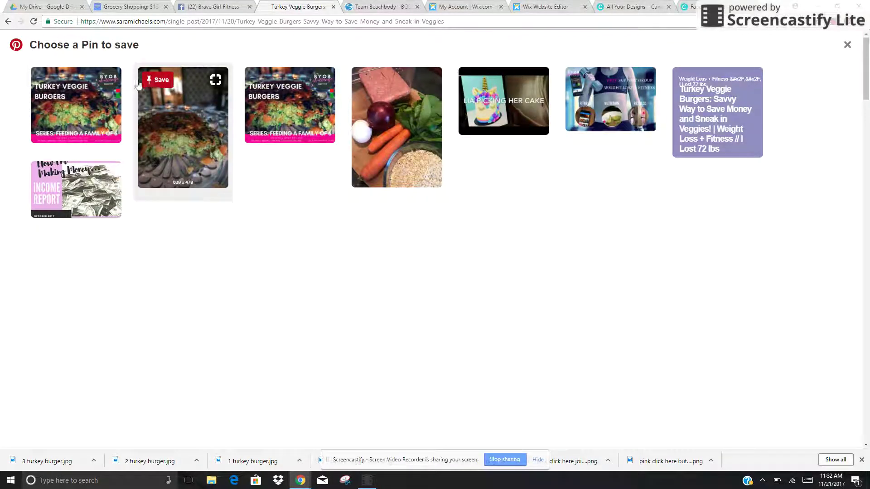
pyautogui.click(55, 77)
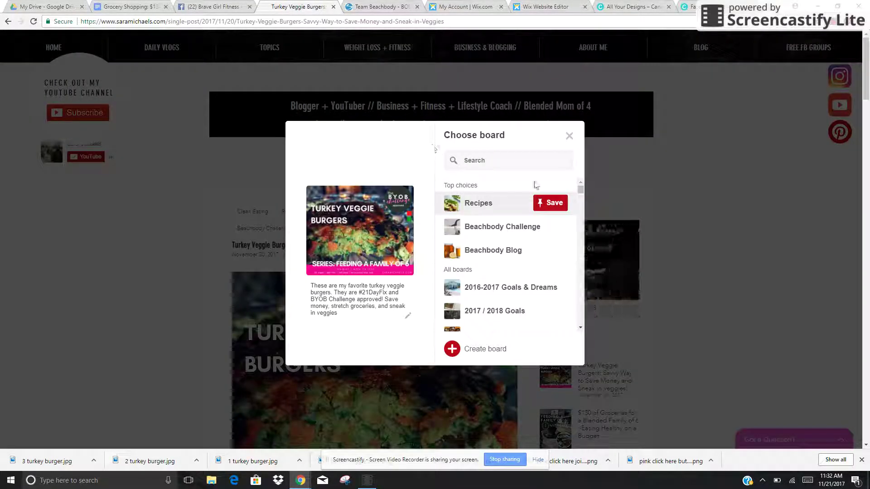
pyautogui.tripleClick(407, 318)
pyautogui.write('#2')
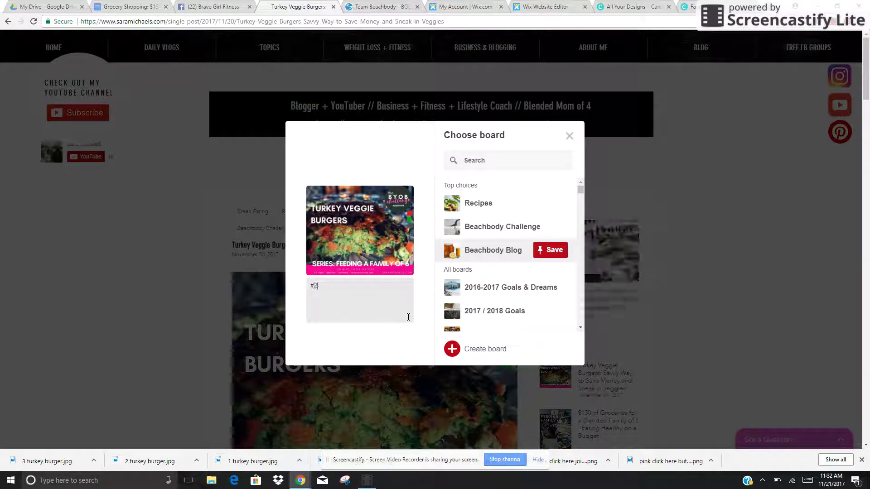
pyautogui.write('1DayFix')
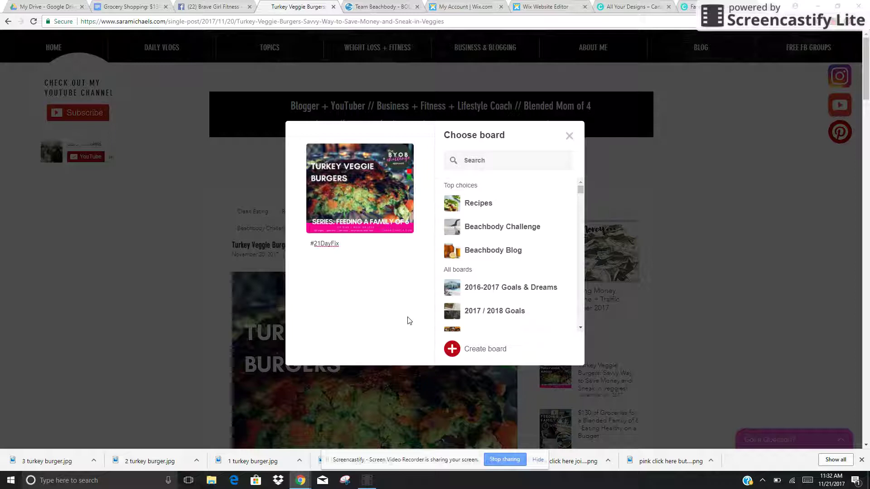
pyautogui.write(' #BeachbodyChalleng')
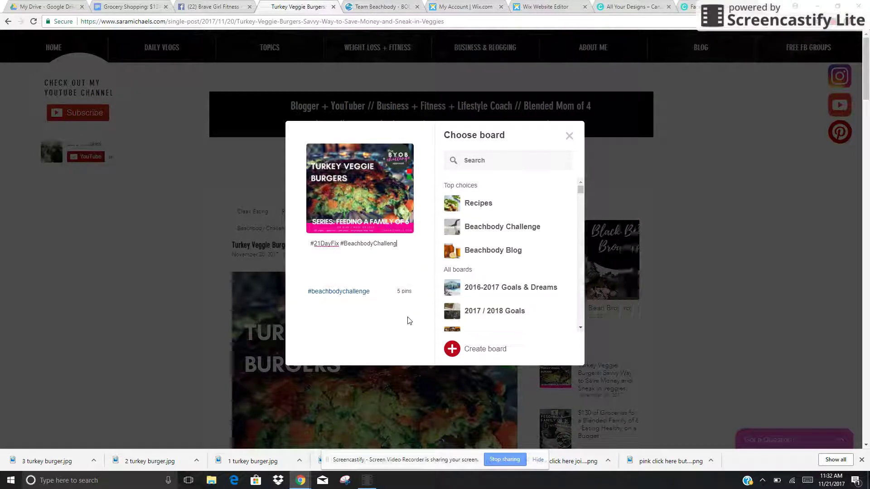
pyautogui.write('e www')
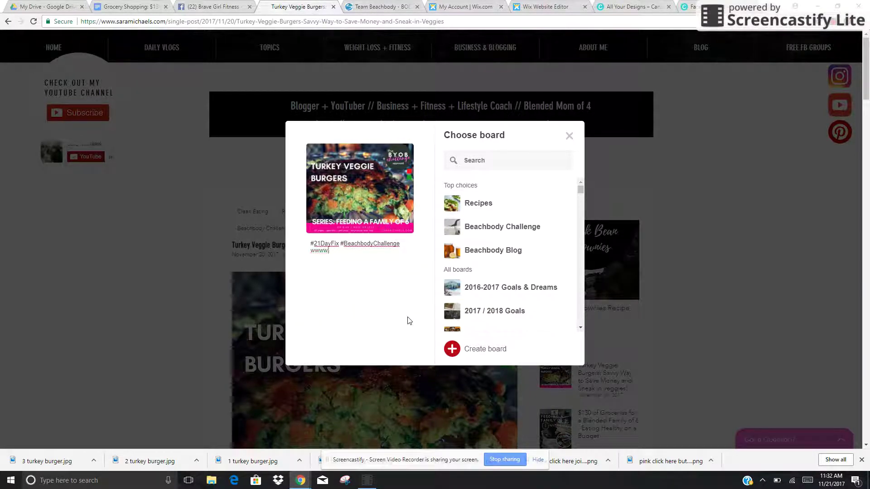
pyautogui.write('.saramich')
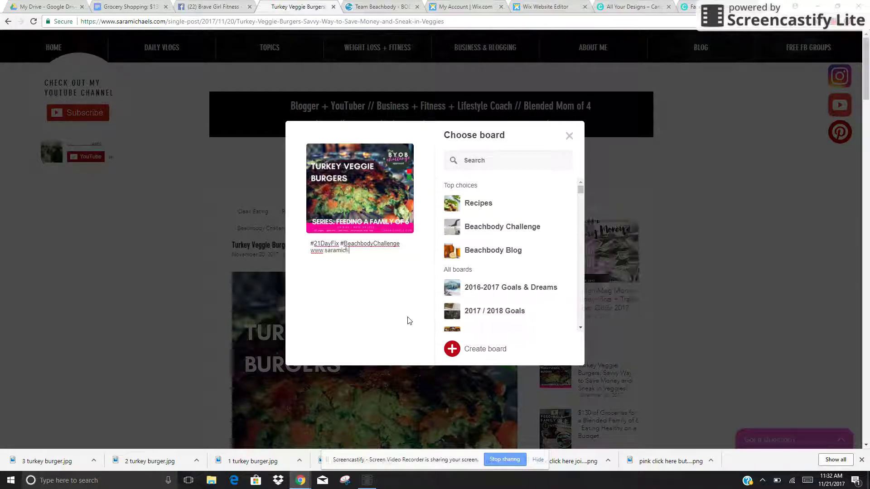
pyautogui.write('aels.com www.saramicha')
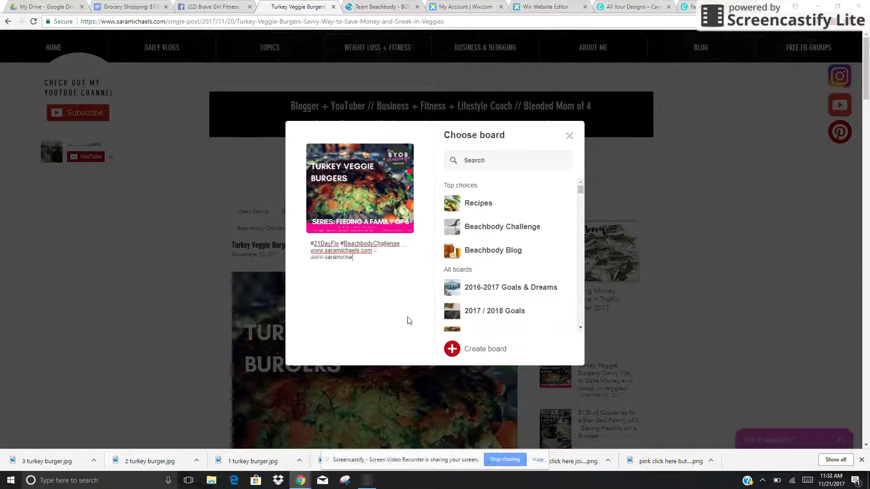
pyautogui.write('els.com www.sar')
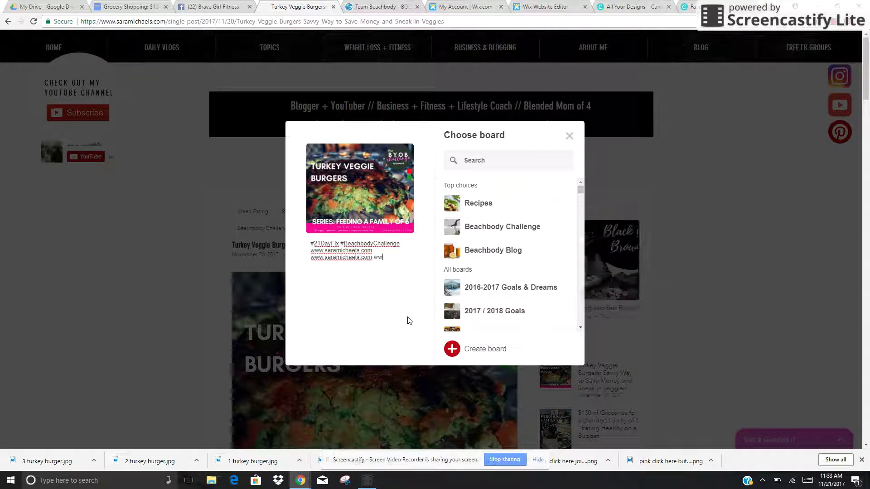
pyautogui.write('amichaels.com')
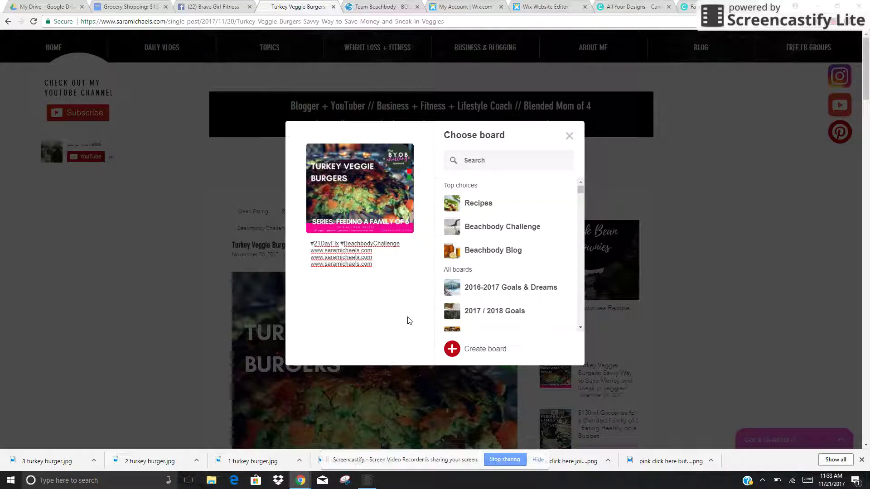
pyautogui.press('Return')
pyautogui.press('Return')
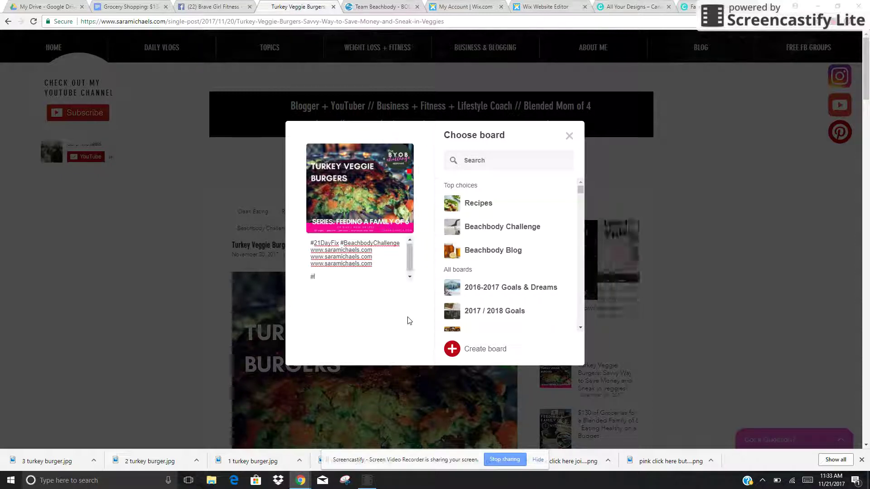
pyautogui.write('#FatFlushP')
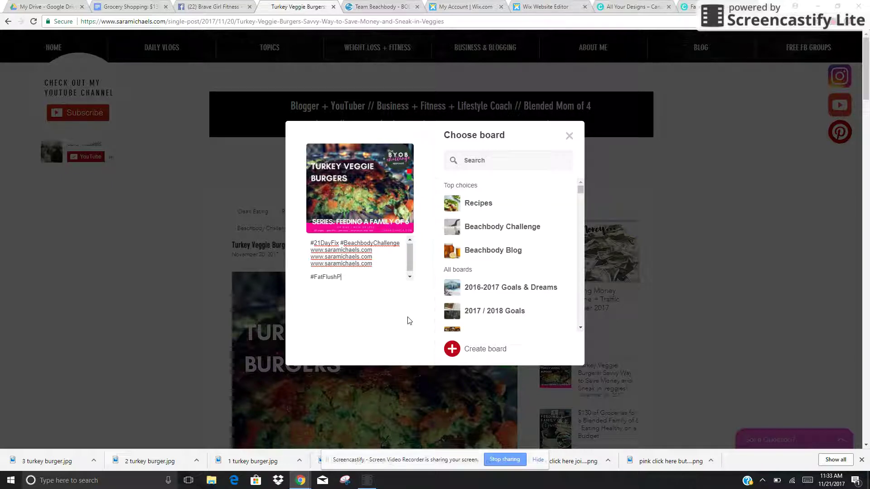
pyautogui.write('hase1 #FatFl')
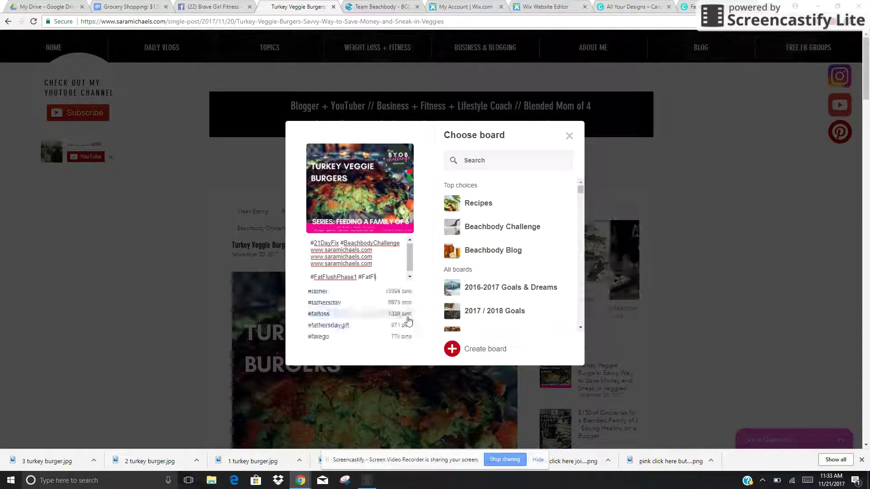
pyautogui.write('ushFhase')
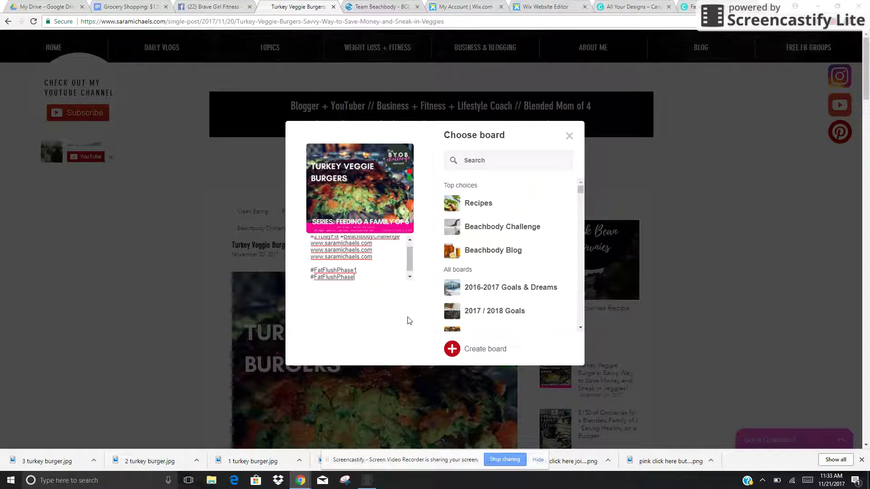
pyautogui.write('#FatFlush')
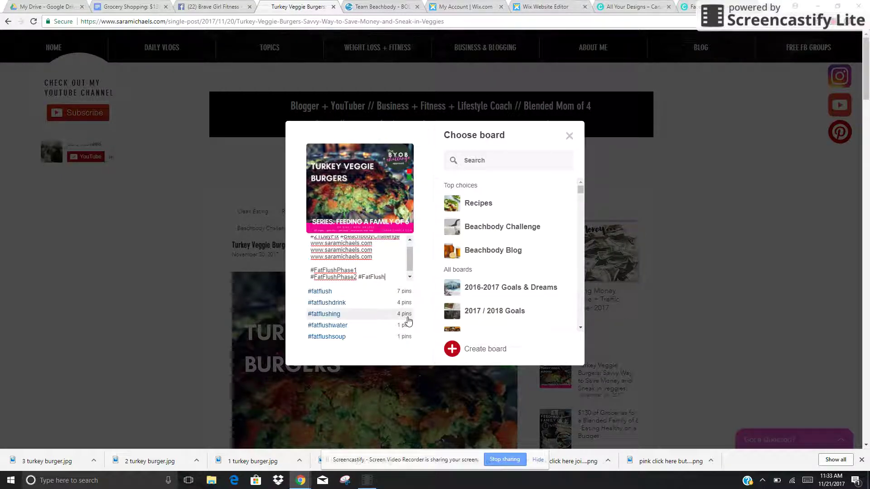
pyautogui.write('Foods')
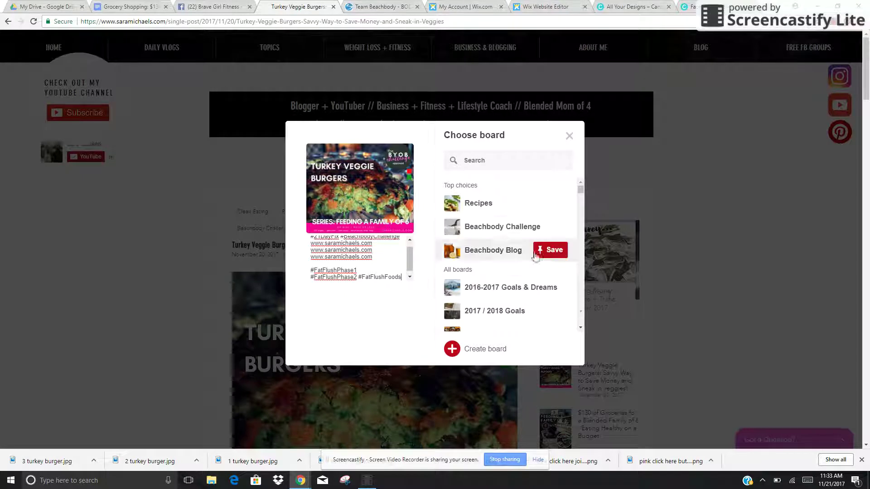
pyautogui.click(550, 227)
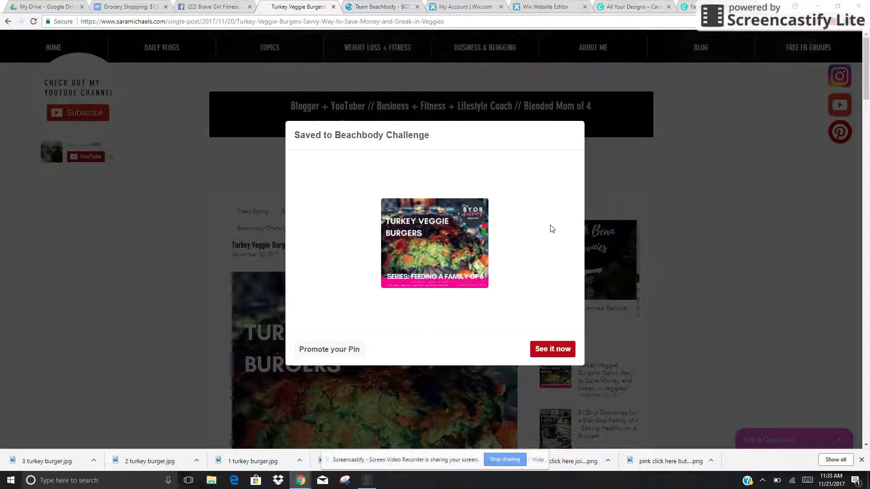
# On the Brave Girl Fitness Facebook page, check the #21DayFix posts and the shared burger posts
pyautogui.click(205, 6)
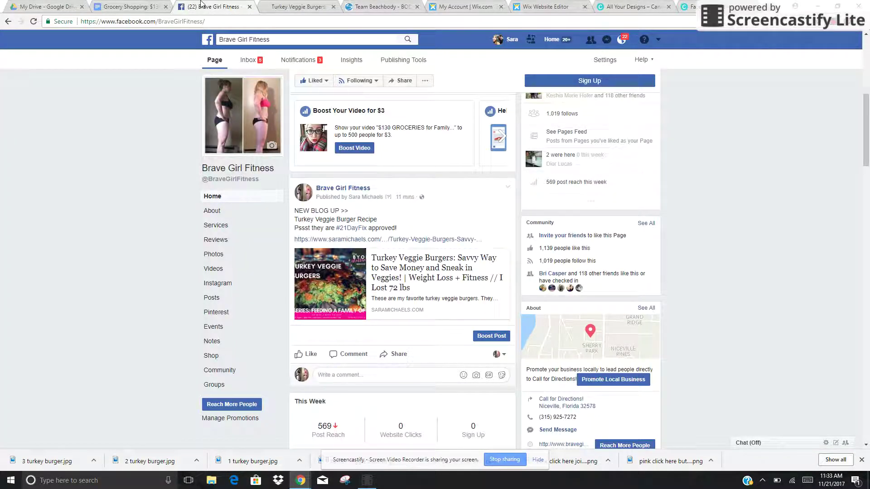
pyautogui.moveTo(865, 155)
pyautogui.mouseDown()
pyautogui.moveTo(866, 103)
pyautogui.moveTo(866, 161)
pyautogui.mouseUp()
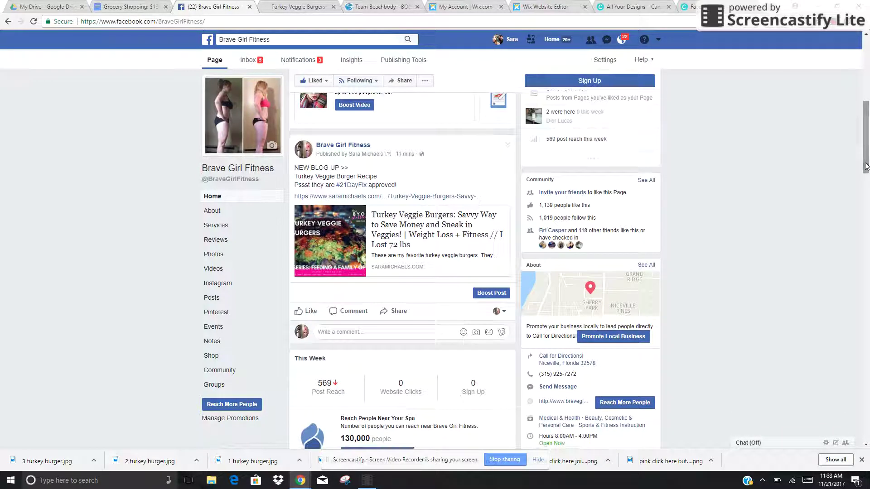
pyautogui.scroll(-1, 313, 177)
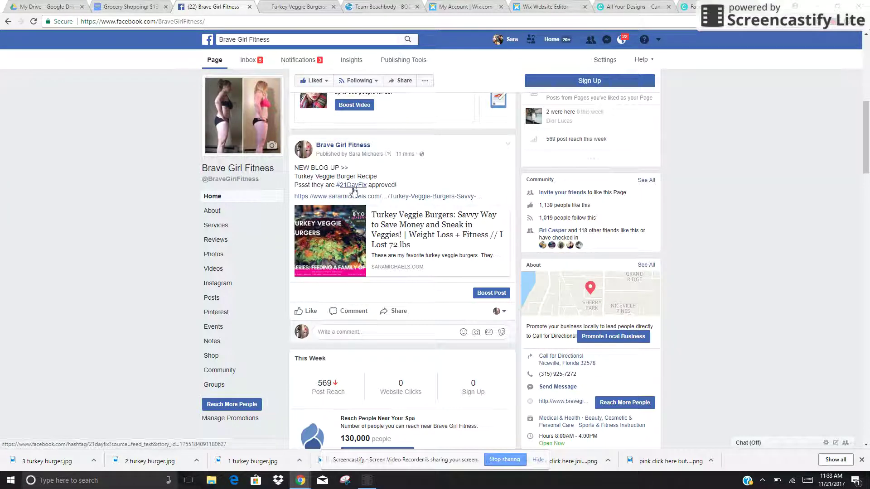
pyautogui.click(354, 186)
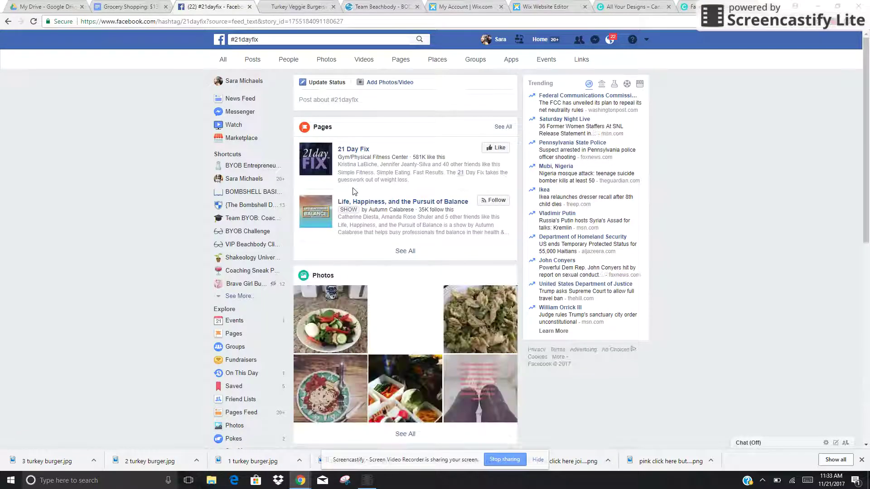
pyautogui.moveTo(867, 116); pyautogui.dragTo(867, 159)
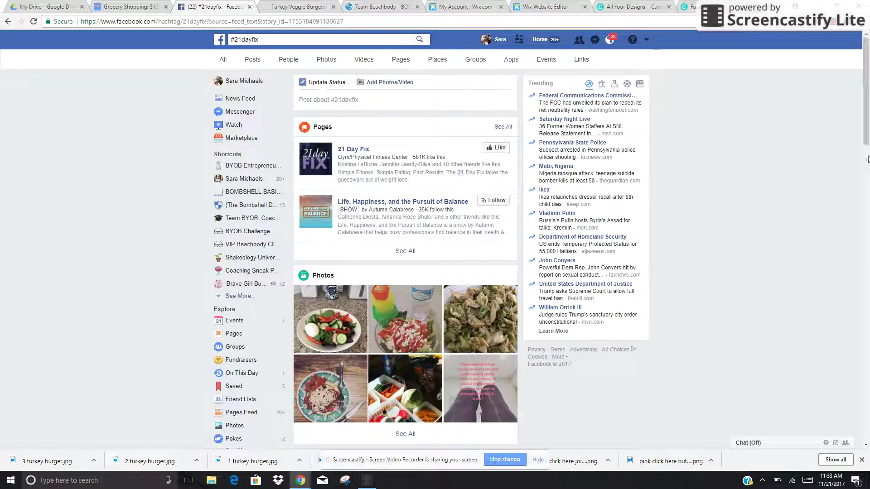
pyautogui.click(8, 21)
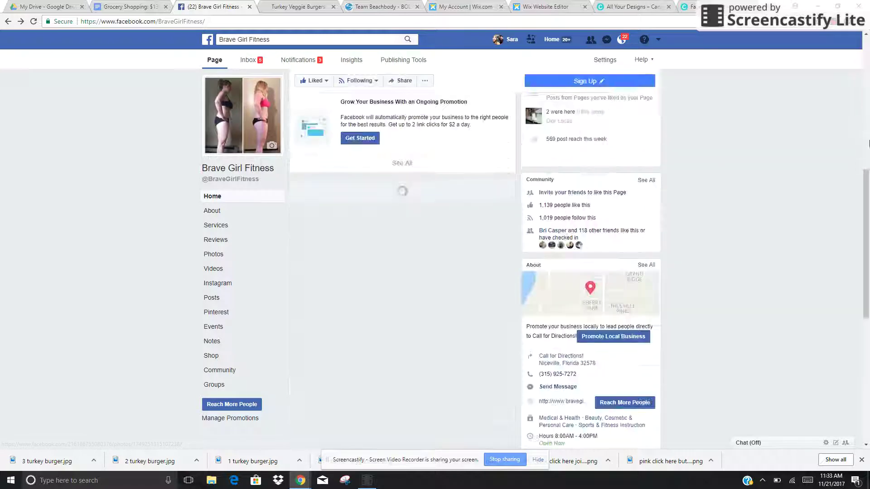
pyautogui.moveTo(867, 171); pyautogui.dragTo(867, 373)
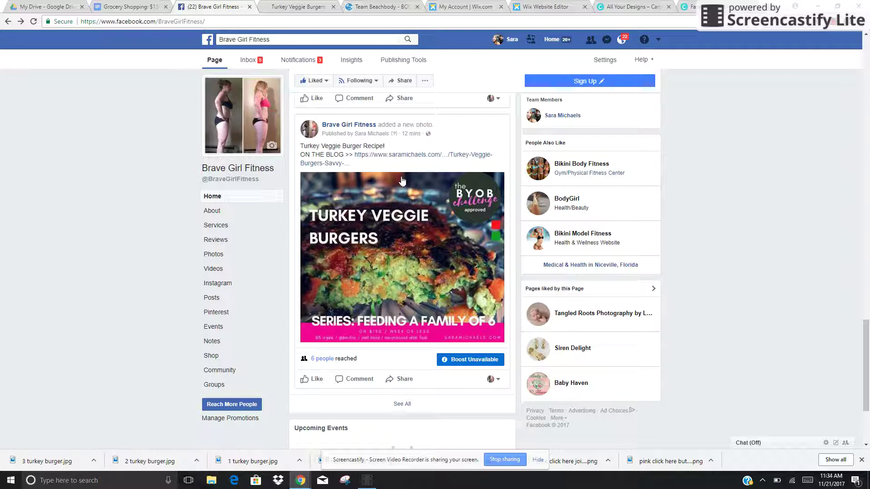
pyautogui.scroll(10, 770, 249)
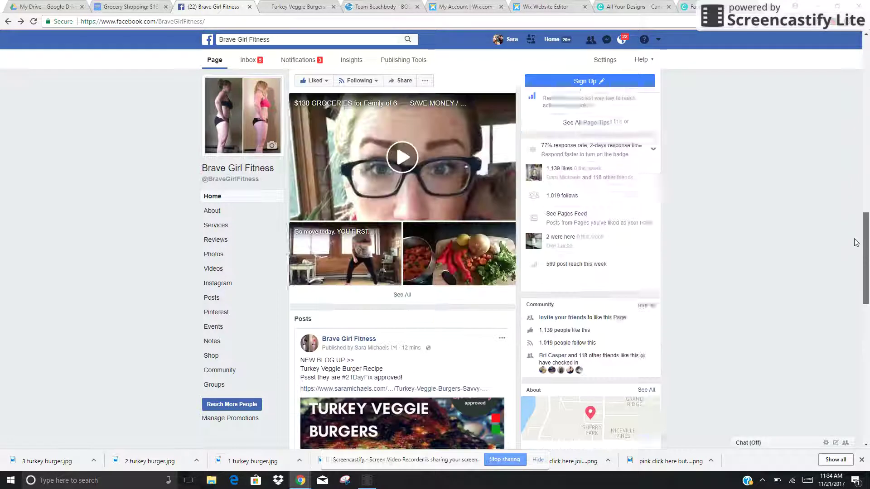
pyautogui.moveTo(866, 248); pyautogui.dragTo(867, 339)
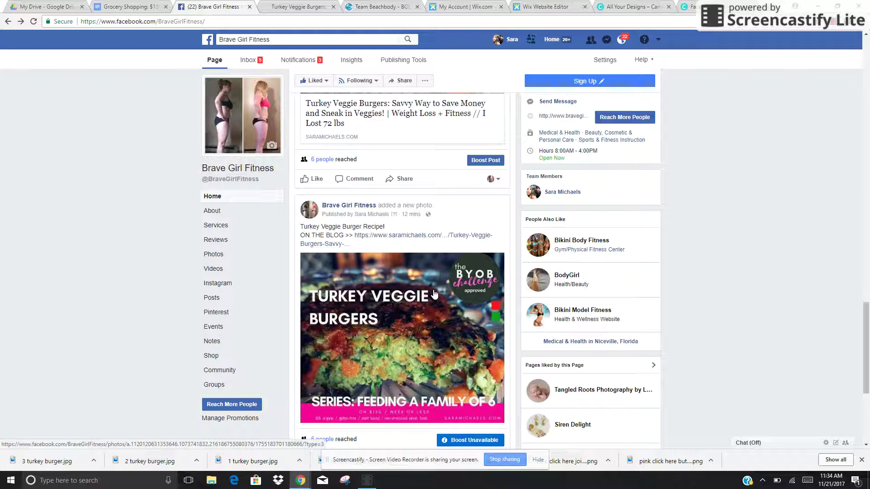
pyautogui.moveTo(866, 337); pyautogui.dragTo(867, 224)
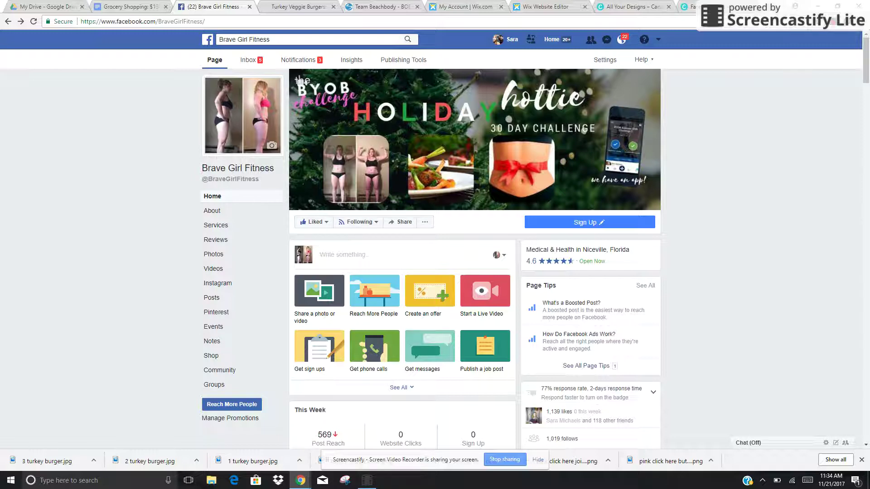
# Search Google for '21 day fix turkey burger' in a new tab and browse the image results
pyautogui.hotkey('ctrl', 't')
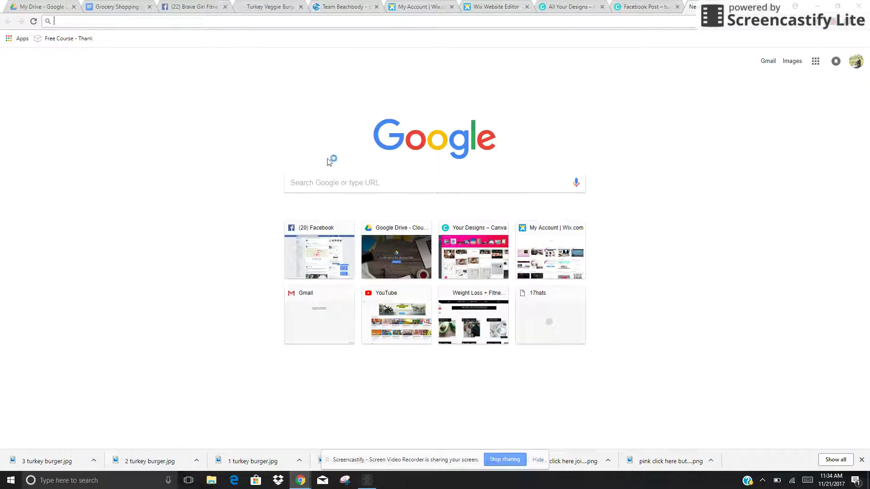
pyautogui.click(328, 184)
pyautogui.write('21 day f')
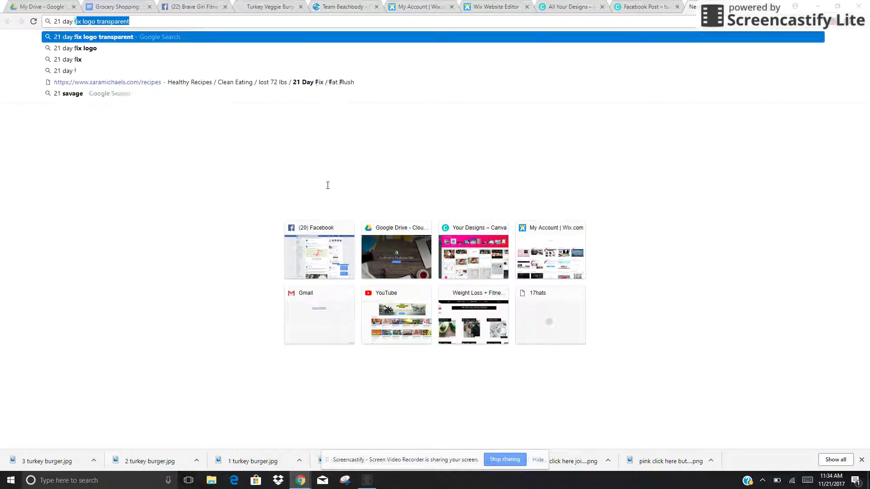
pyautogui.write('ix turkey burger')
pyautogui.press('Return')
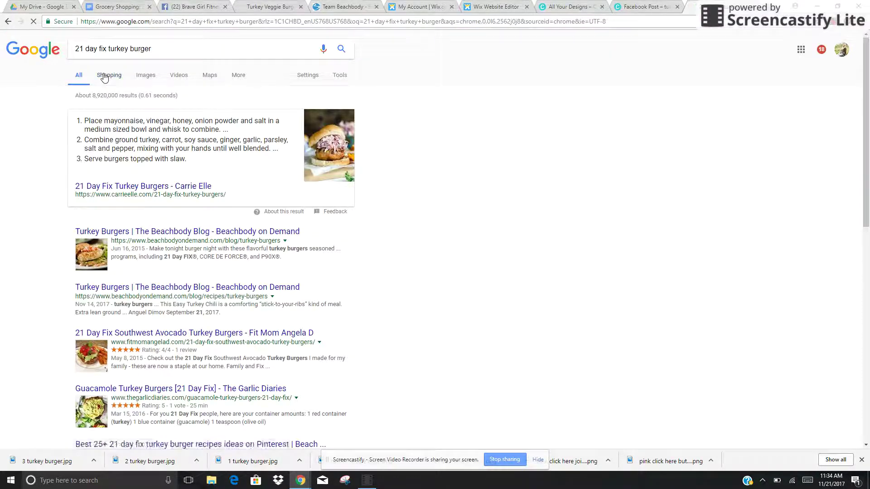
pyautogui.click(104, 77)
pyautogui.click(113, 77)
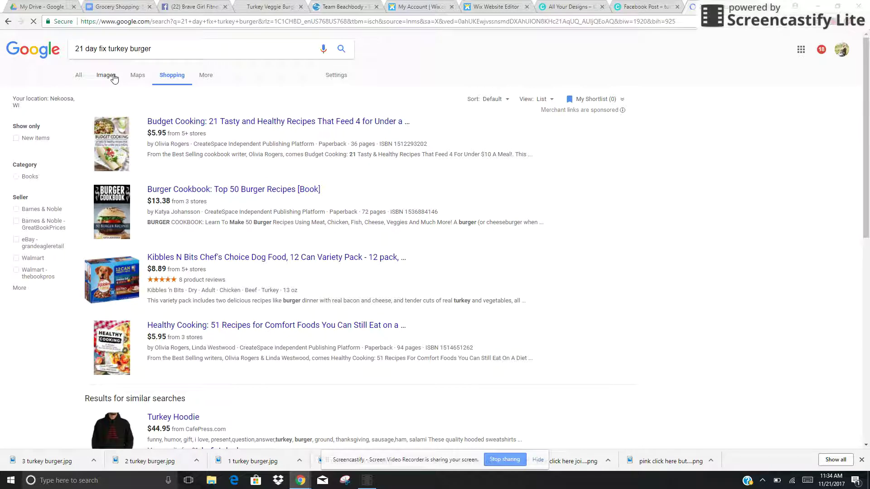
pyautogui.hotkey('alt', 'Left')
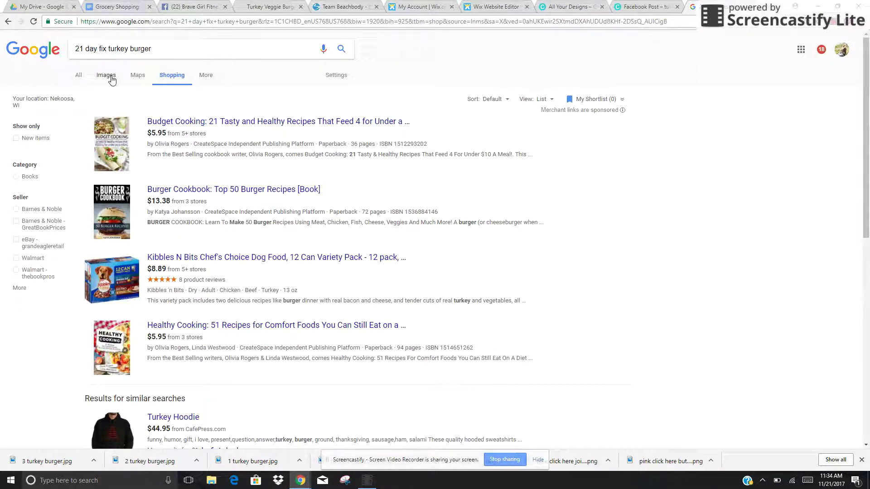
pyautogui.click(107, 76)
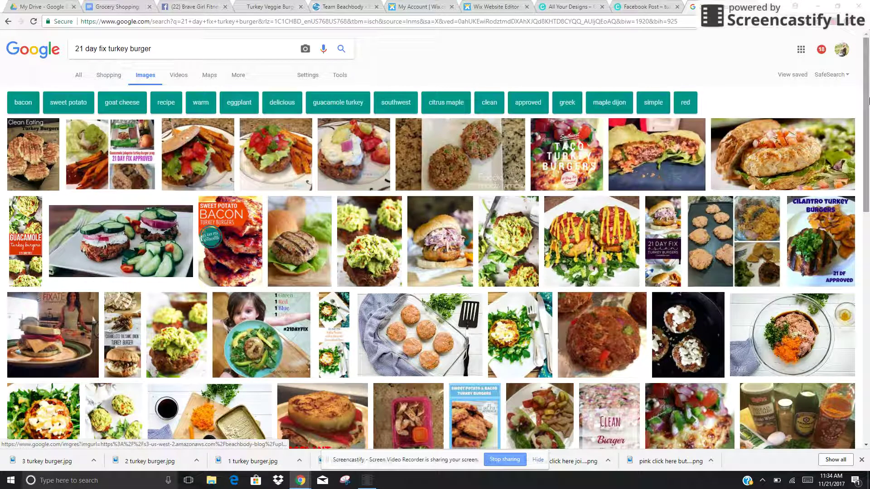
pyautogui.moveTo(866, 138); pyautogui.dragTo(868, 228)
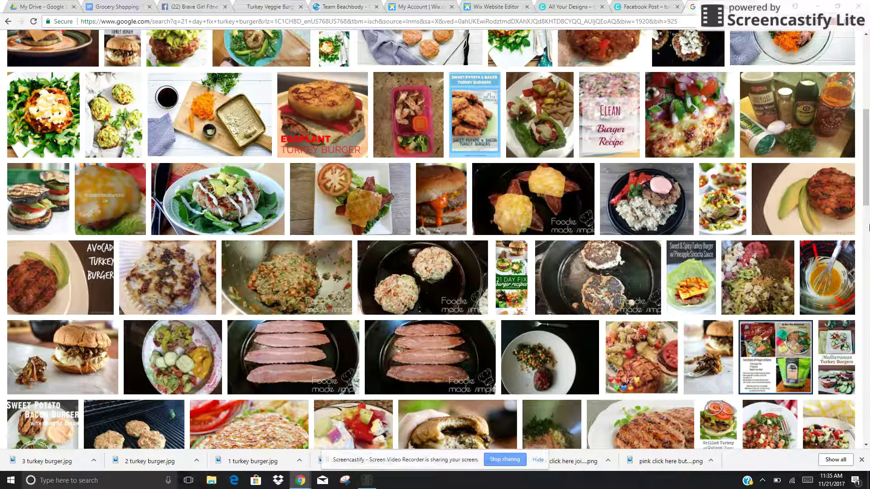
pyautogui.moveTo(866, 199); pyautogui.dragTo(867, 73)
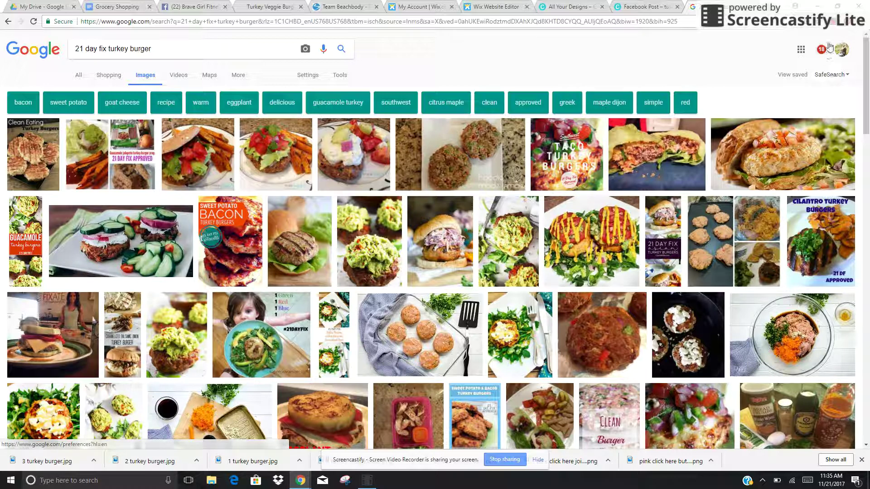
pyautogui.click(834, 23)
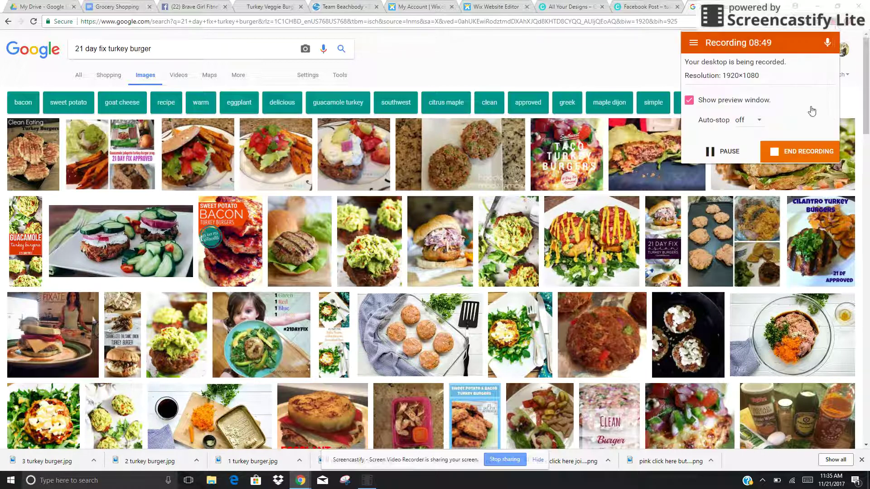